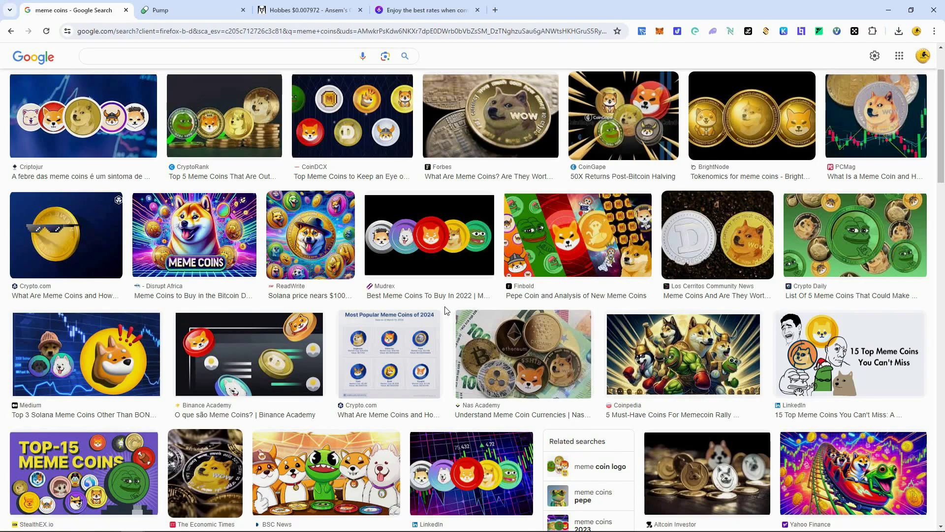
# Switch from the Google meme-coin image results to the pump.fun coin board tab.
pyautogui.hotkey('ctrl', 'Tab')
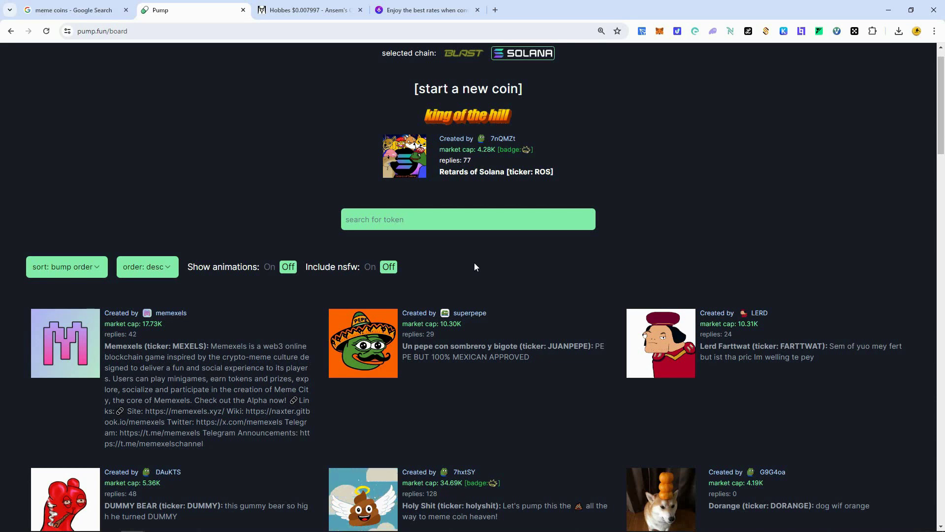
# Bring up the Telegram chat with the PumPill (Pumpfunbot) trading bot.
pyautogui.hotkey('alt', 'Tab')
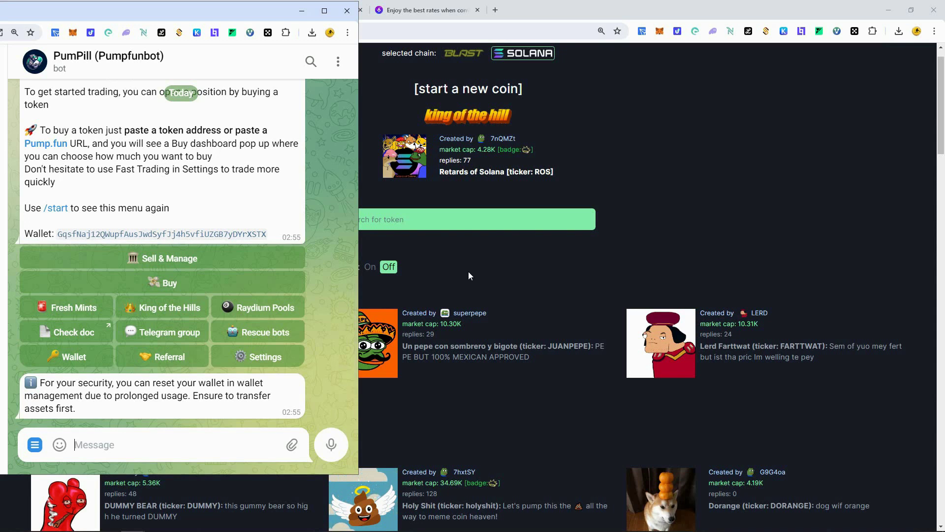
# Bring the browser window back in front of the Telegram PumPill chat.
pyautogui.click(527, 286)
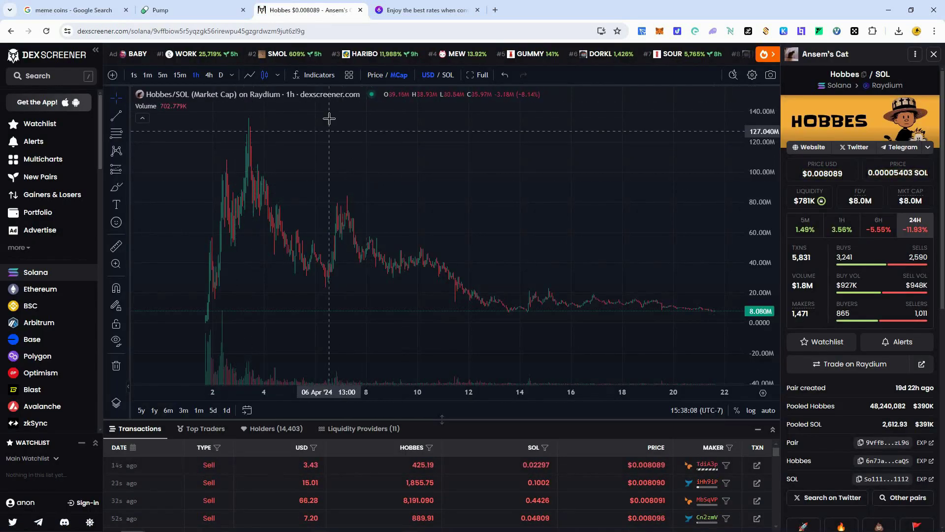
# Leave the DEX Screener Hobbes/SOL chart and return to the pump.fun coin board.
pyautogui.hotkey('ctrl', 'shift', 'Tab')
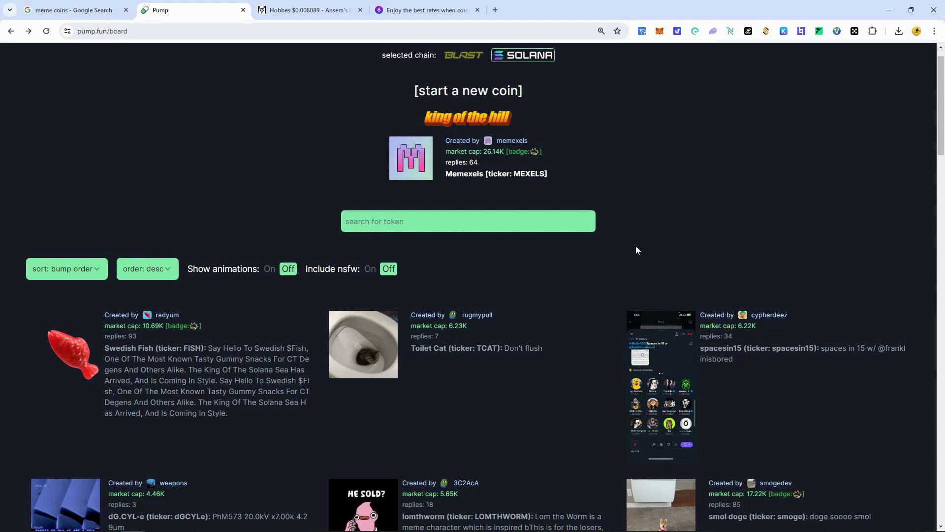
pyautogui.scroll(-6, 640, 250)
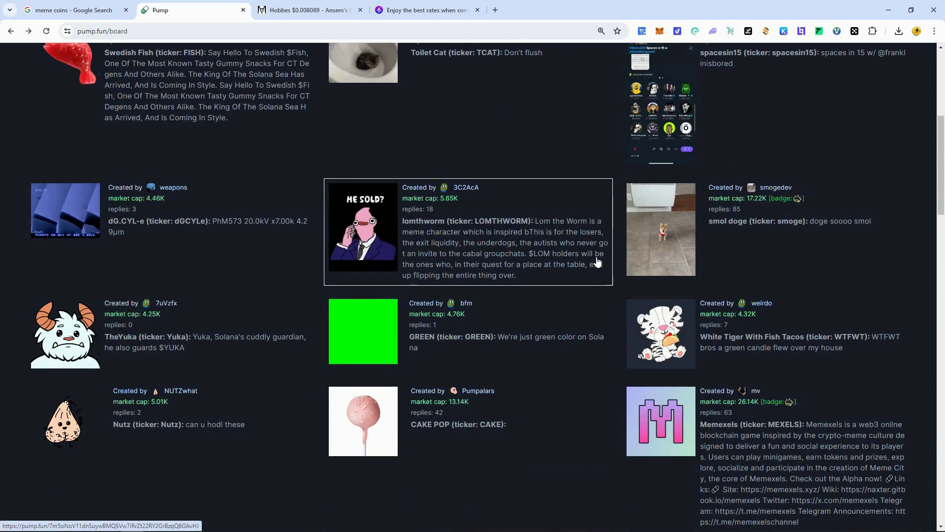
pyautogui.scroll(-7, 596, 261)
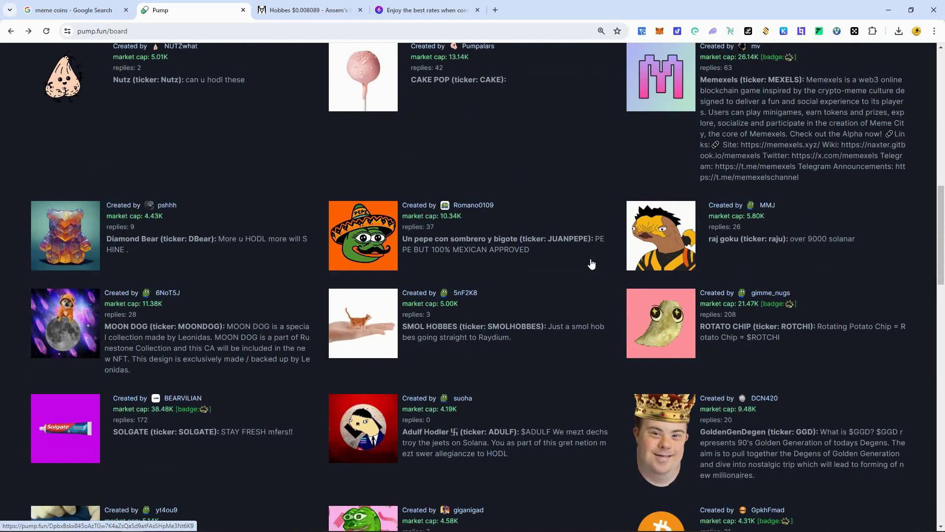
pyautogui.scroll(-4, 591, 264)
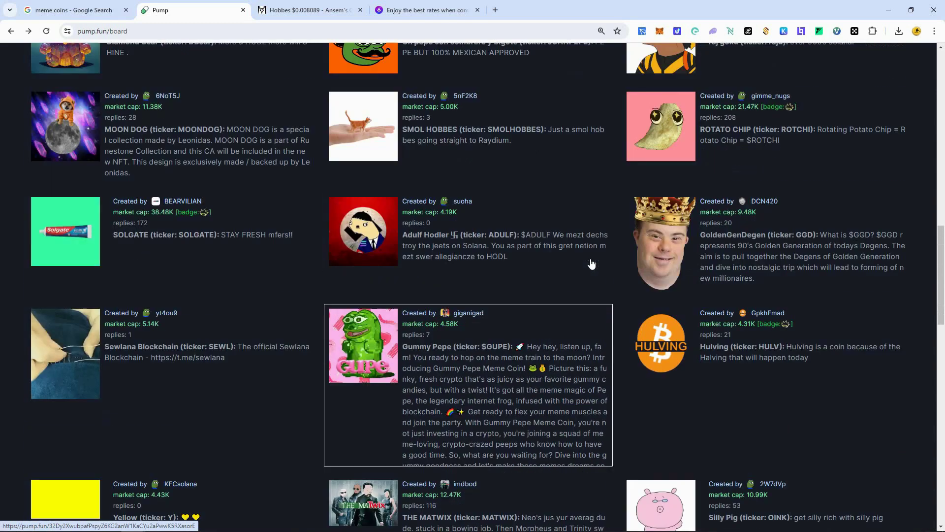
pyautogui.scroll(7, 586, 265)
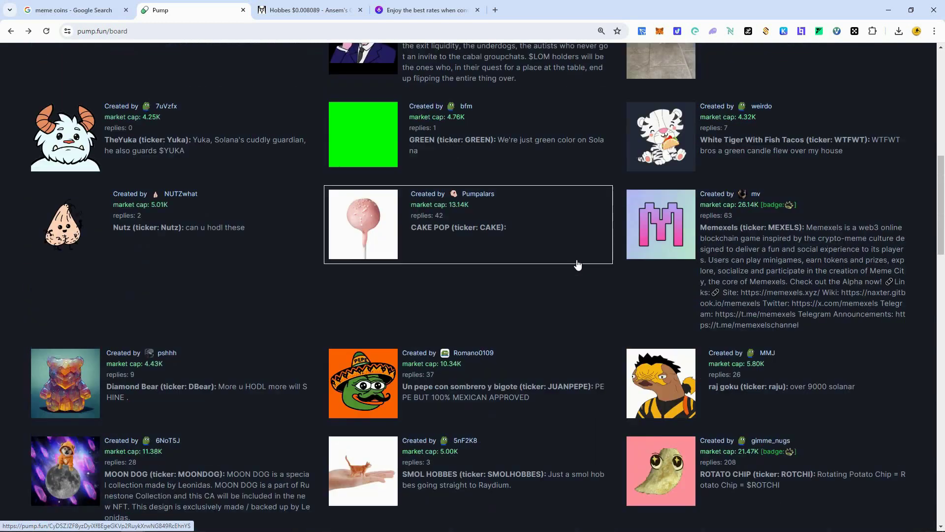
pyautogui.scroll(5, 578, 264)
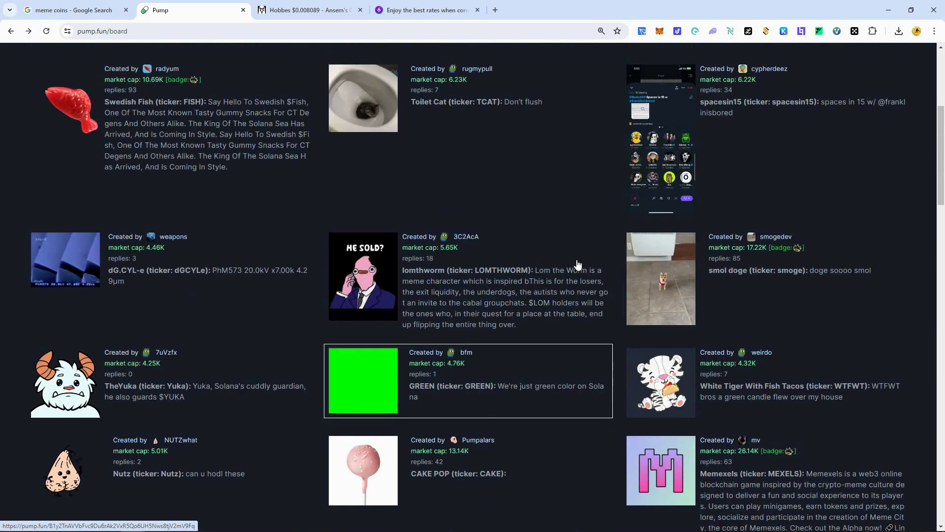
pyautogui.scroll(2, 578, 265)
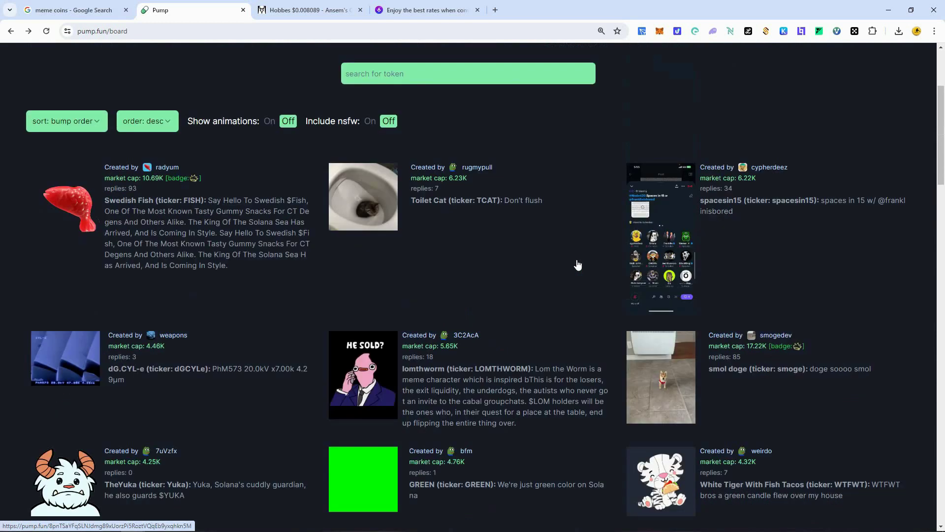
pyautogui.scroll(3, 578, 265)
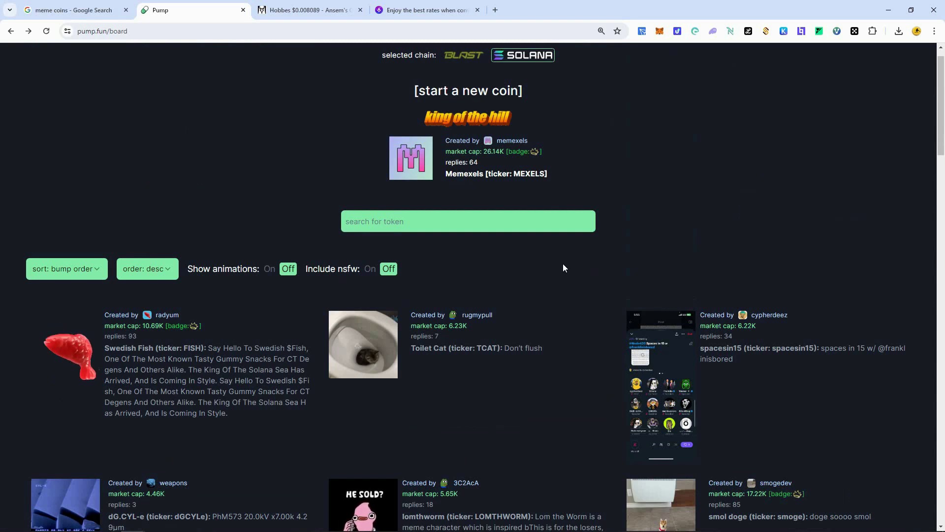
pyautogui.scroll(-1, 564, 268)
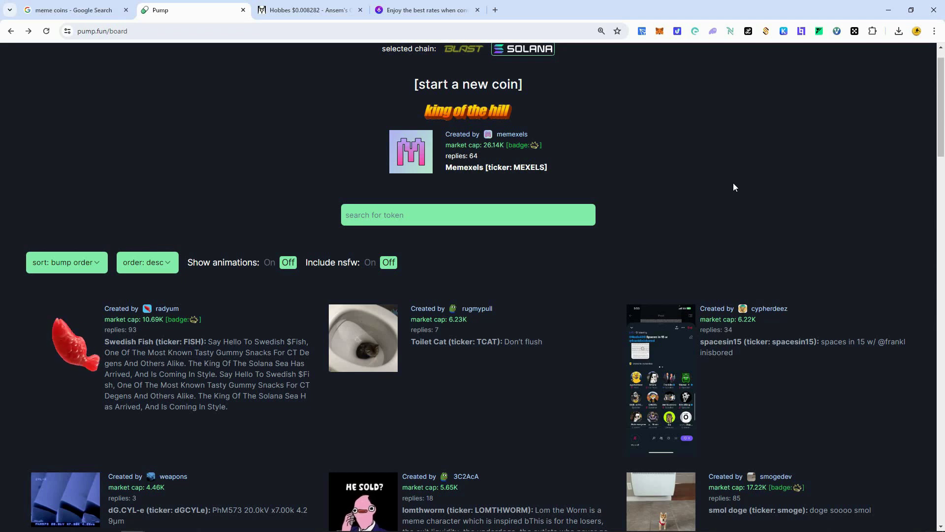
pyautogui.scroll(1, 731, 187)
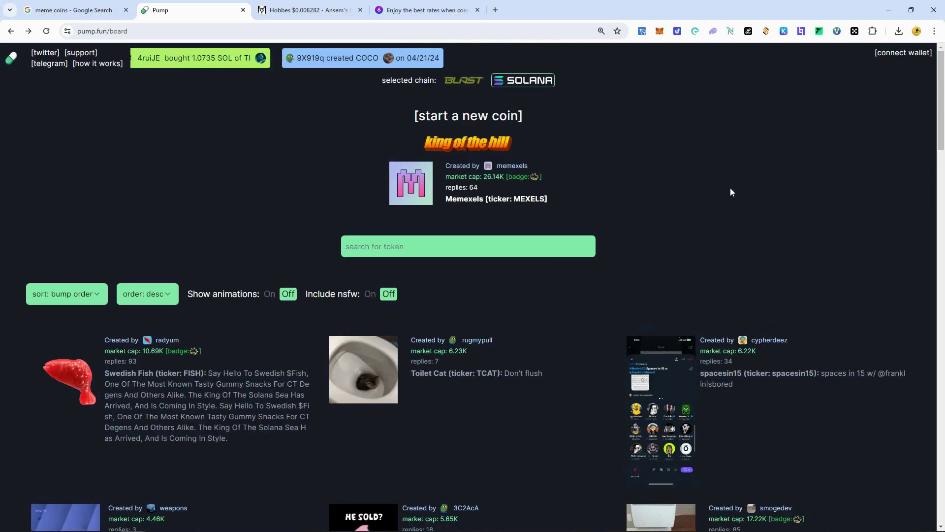
# Connect the Phantom wallet to pump.fun and confirm the sign-in message.
pyautogui.click(896, 54)
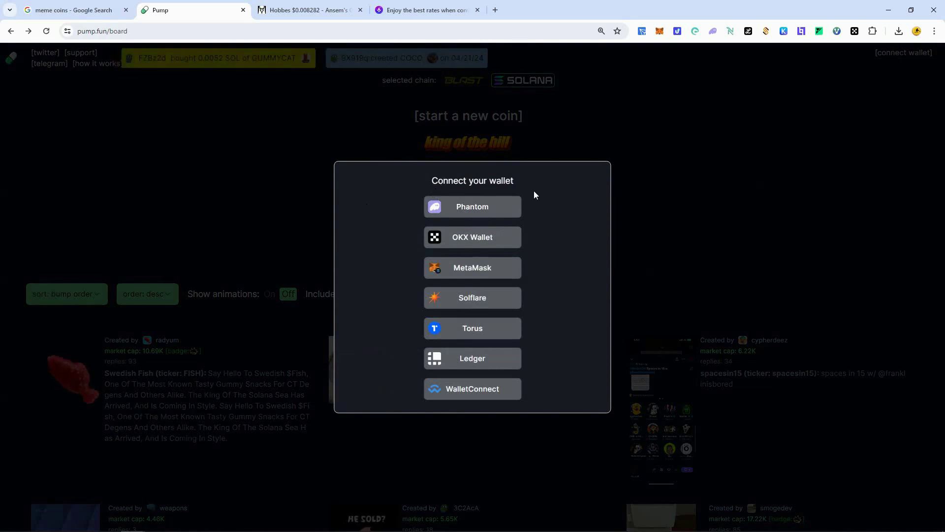
pyautogui.click(477, 213)
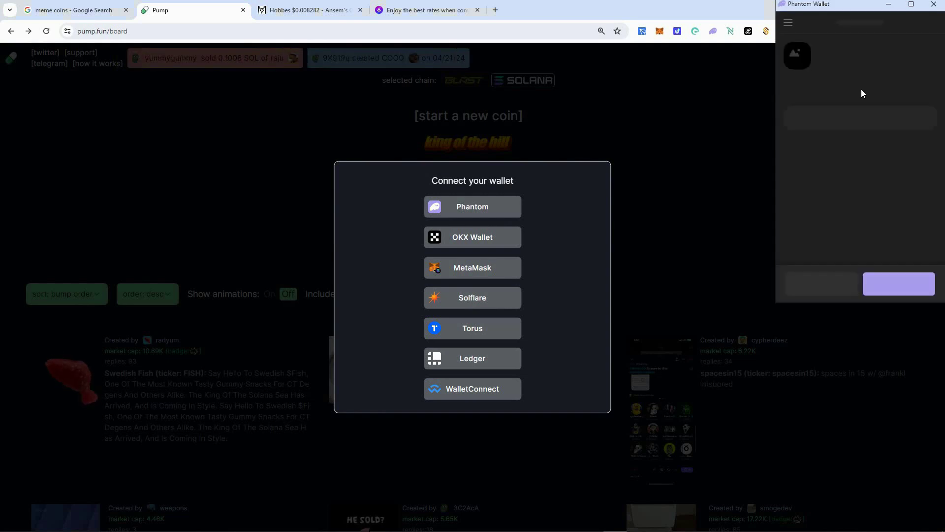
pyautogui.click(904, 284)
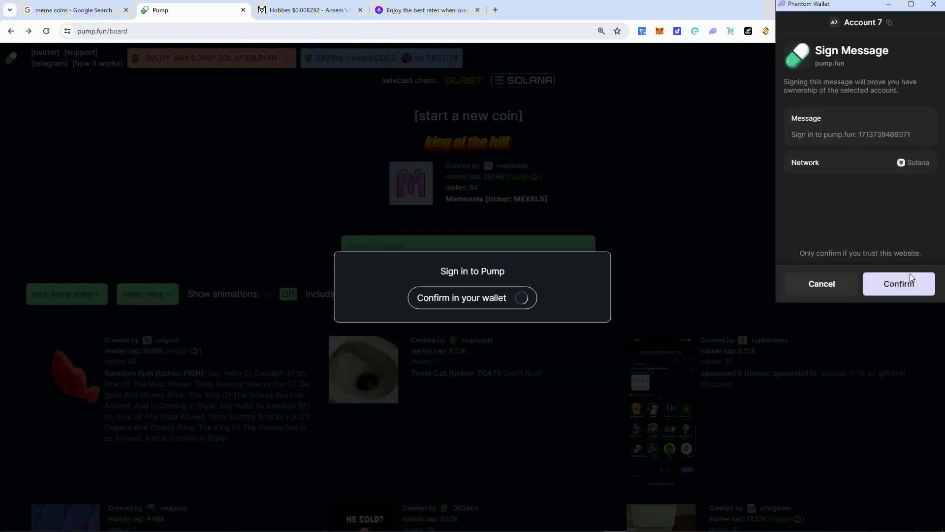
pyautogui.click(904, 280)
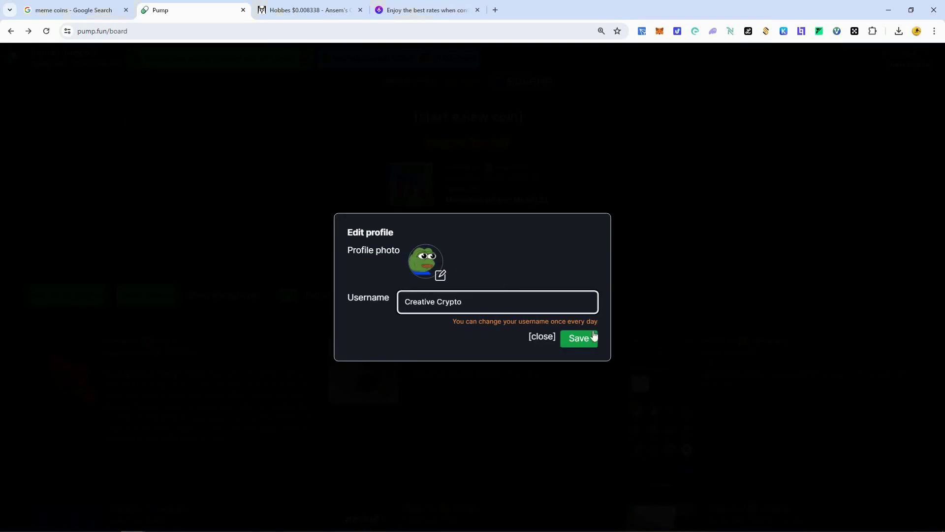
# Shorten the profile username to 10 characters or fewer and save it.
pyautogui.click(583, 345)
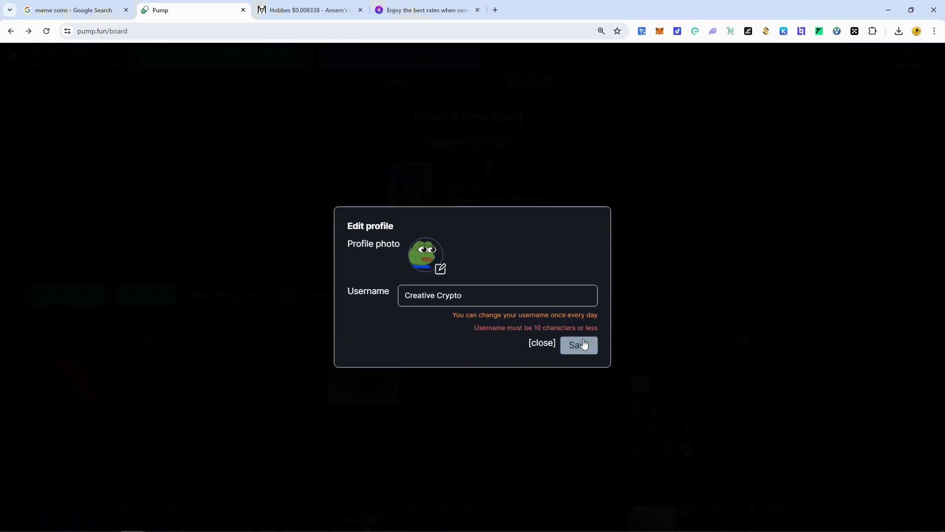
pyautogui.click(445, 298)
pyautogui.press('BackSpace')
pyautogui.press('BackSpace')
pyautogui.press('BackSpace')
pyautogui.press('BackSpace')
pyautogui.press('BackSpace')
pyautogui.press('BackSpace')
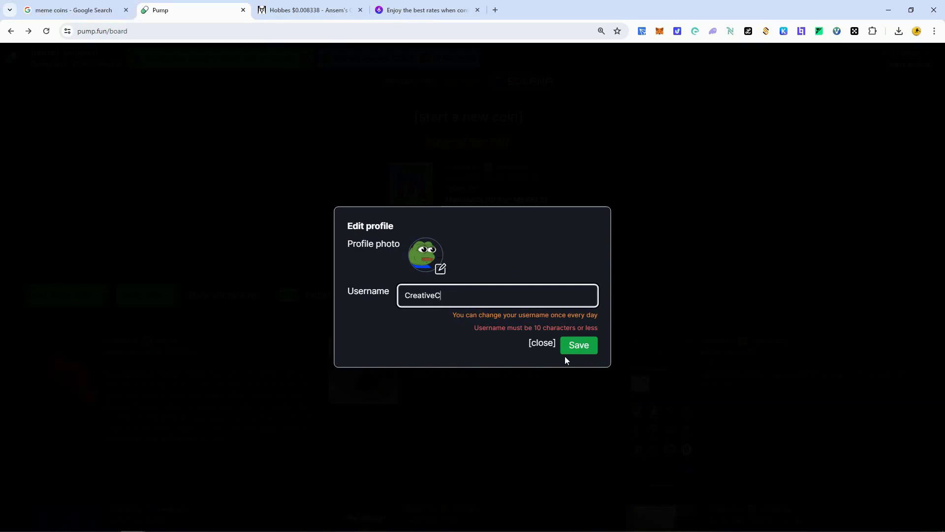
pyautogui.click(582, 348)
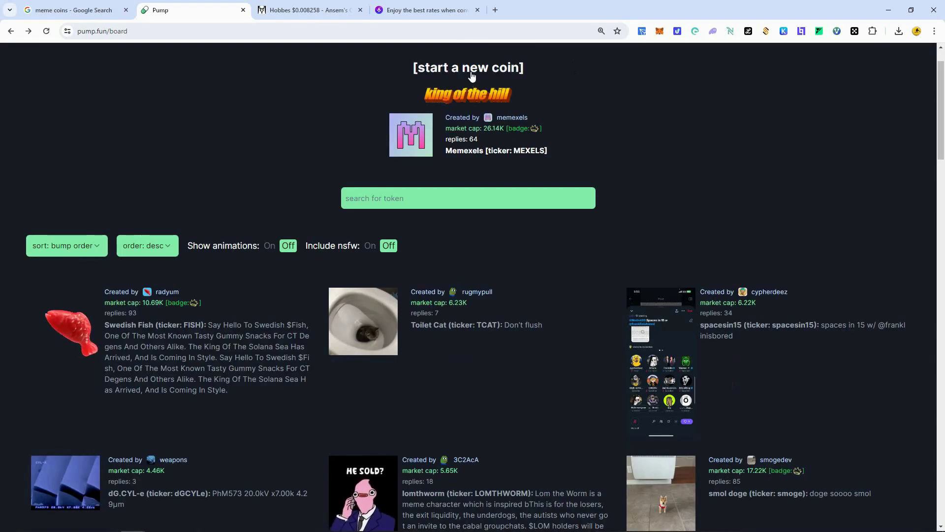
# Fill the create-coin form with Solplantation, ticker Soup, description, logo and Twitter/Telegram/website links.
pyautogui.click(471, 73)
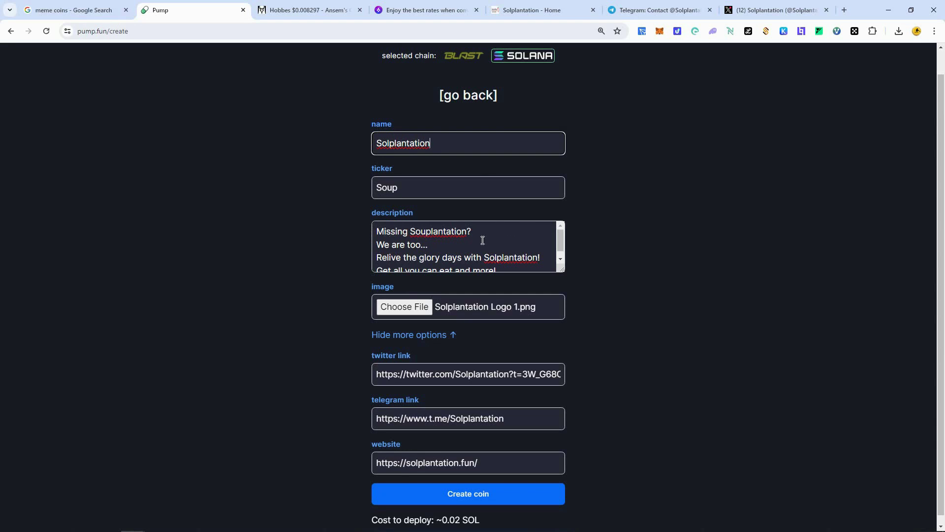
pyautogui.scroll(-1, 434, 246)
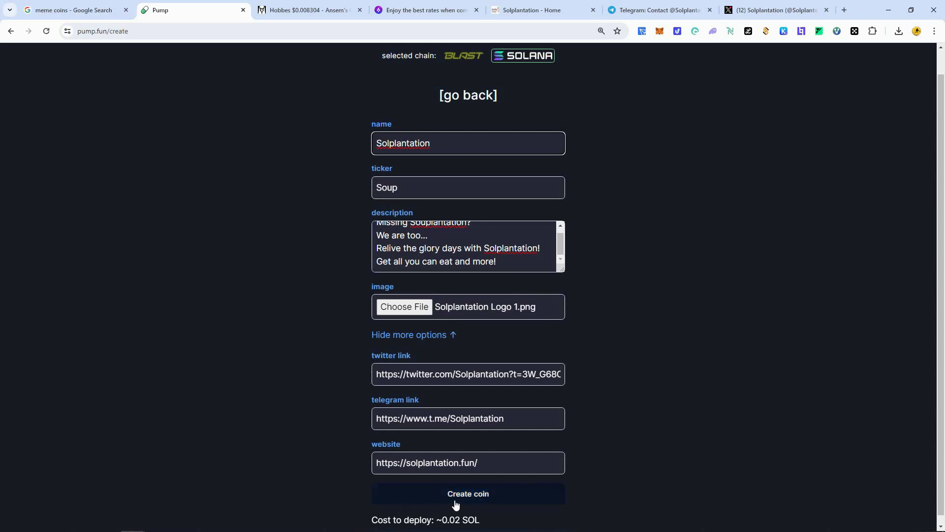
# Submit the Solplantation form to reach the optional Soup initial-buy dialog.
pyautogui.click(471, 494)
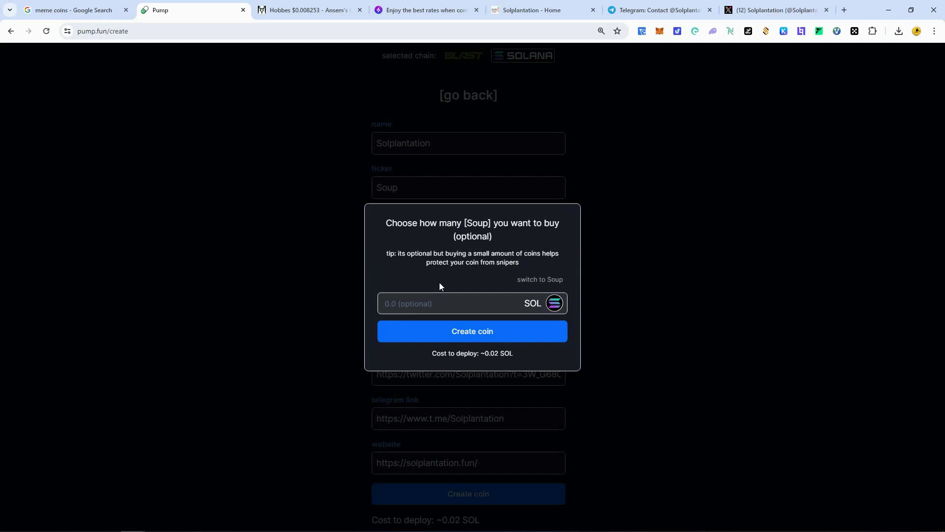
# Enter 5 SOL as the amount for the optional initial Soup purchase.
pyautogui.click(439, 298)
pyautogui.write('5')
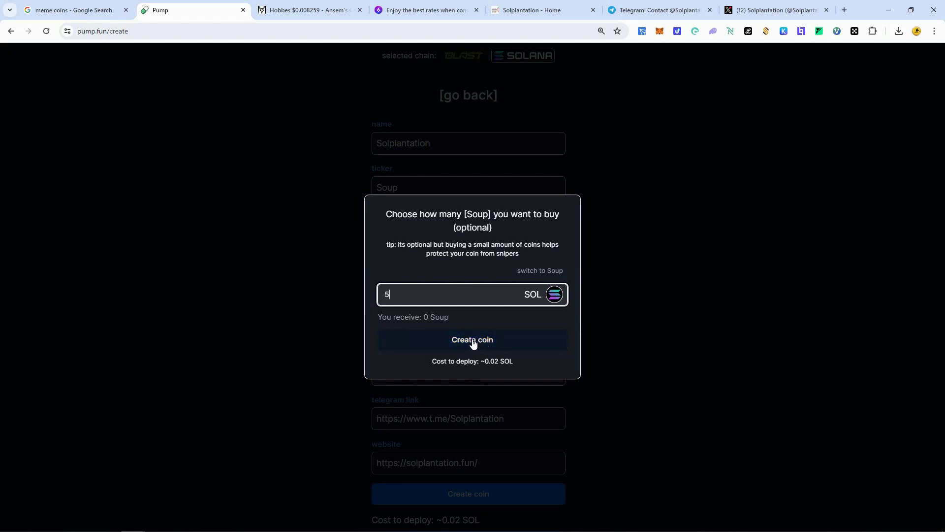
# Reopen the buy step from the full coin form and check the Soup receive amount.
pyautogui.scroll(-1, 426, 149)
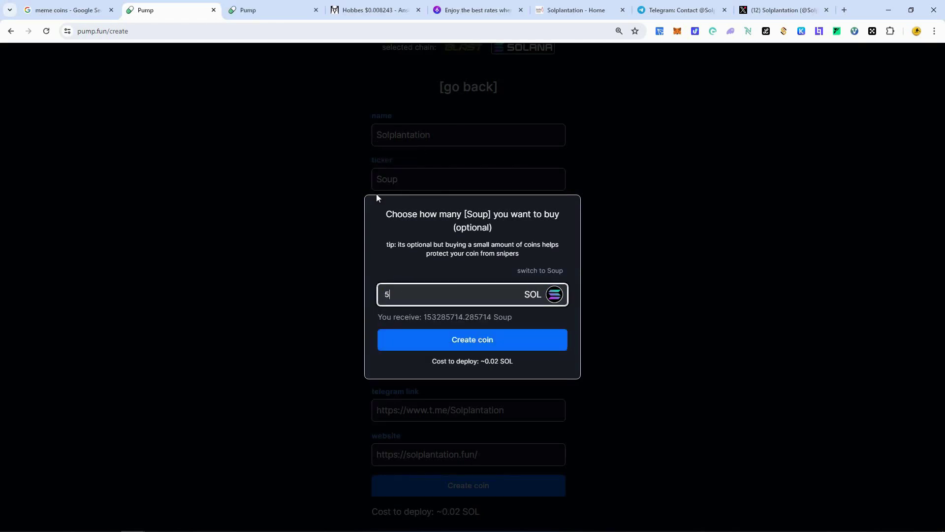
pyautogui.click(274, 8)
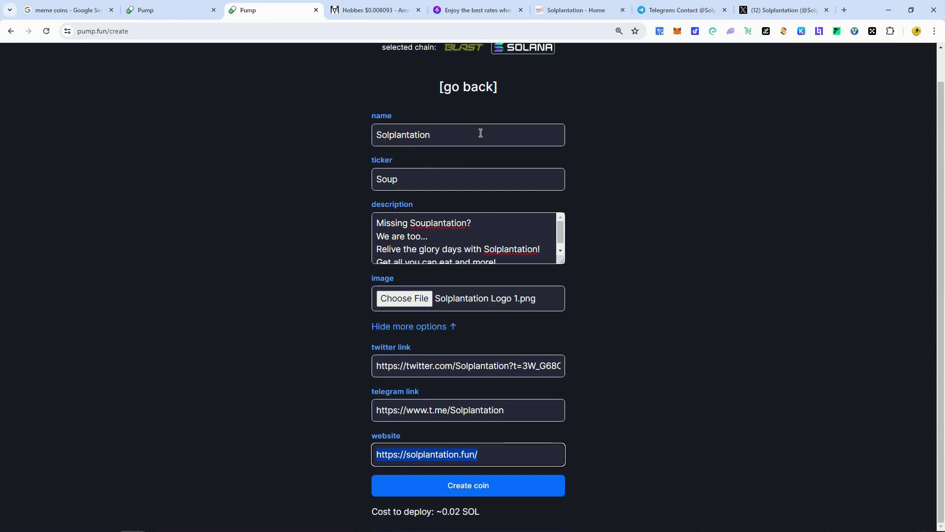
pyautogui.click(485, 490)
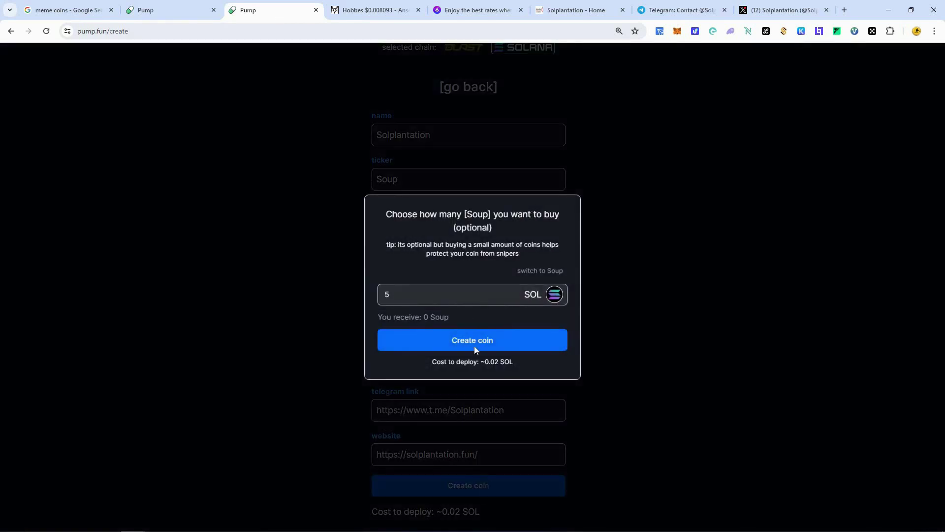
pyautogui.click(468, 301)
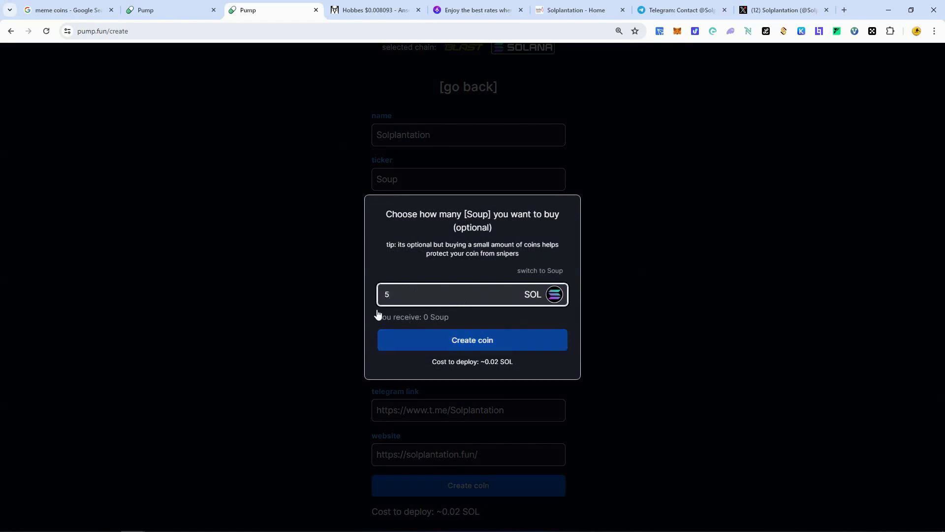
pyautogui.click(172, 10)
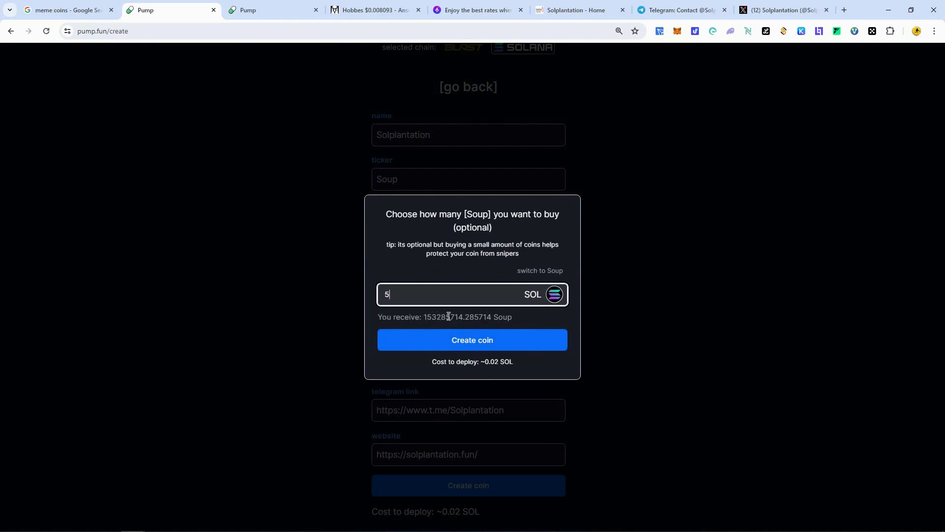
pyautogui.moveTo(450, 317); pyautogui.dragTo(437, 317)
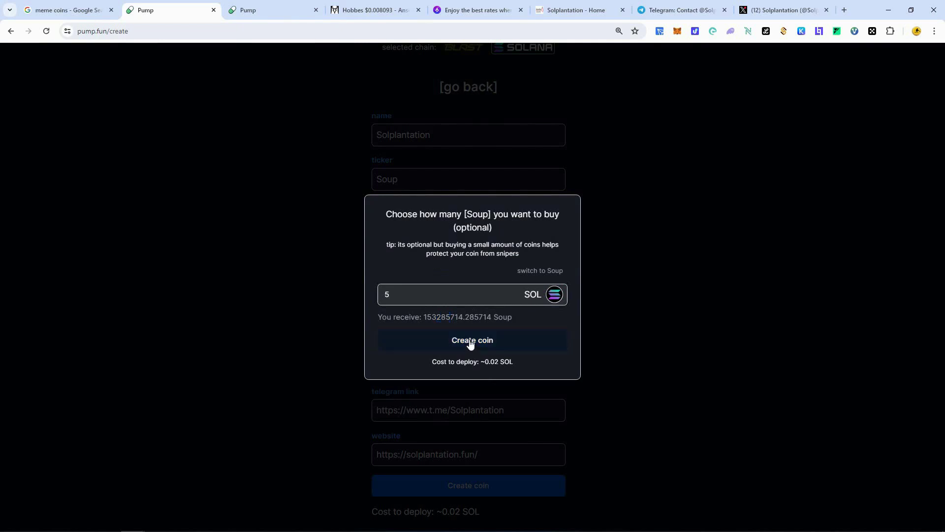
# Change the initial buy to 4.9 SOL, create the coin, and approve it in Phantom.
pyautogui.click(431, 291)
pyautogui.press('BackSpace')
pyautogui.write('4.9')
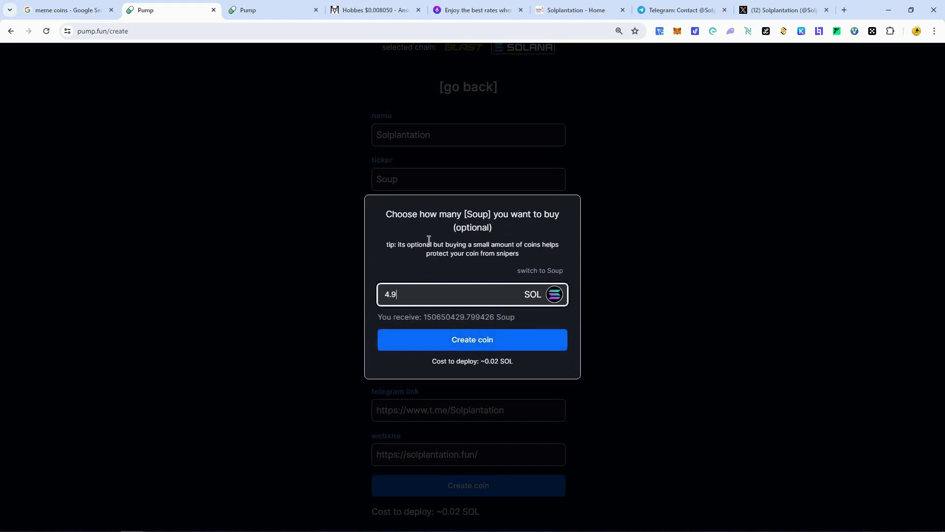
pyautogui.click(476, 347)
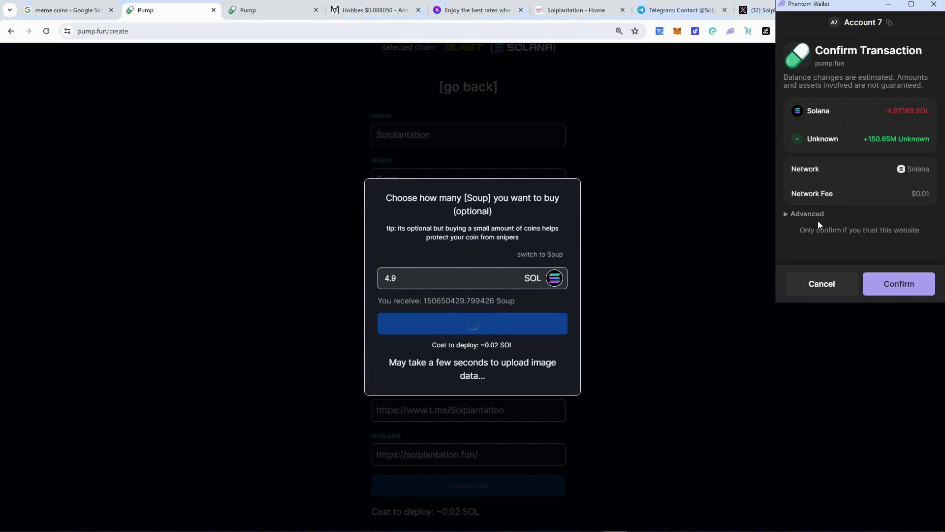
pyautogui.click(898, 288)
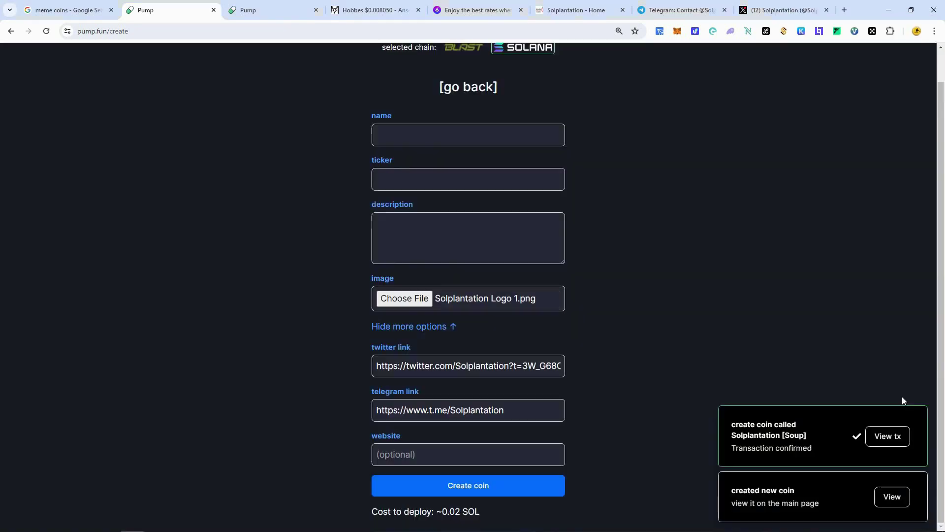
# View the new coin's page, then accept the cookie notice on the Solplantation website.
pyautogui.click(892, 497)
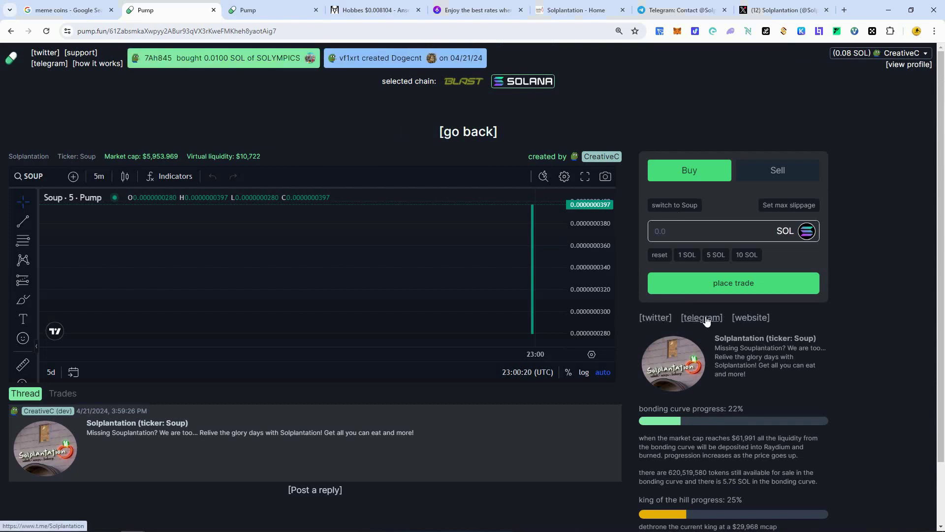
pyautogui.click(569, 9)
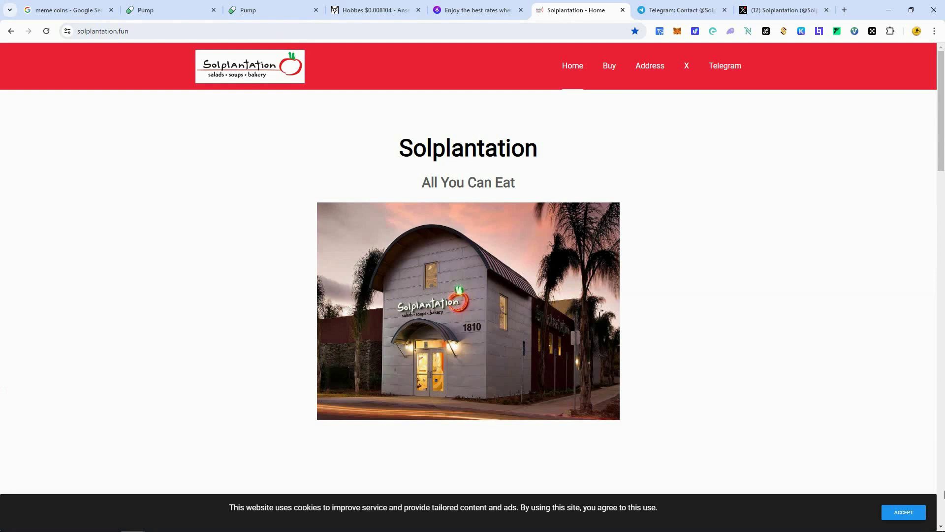
pyautogui.click(901, 515)
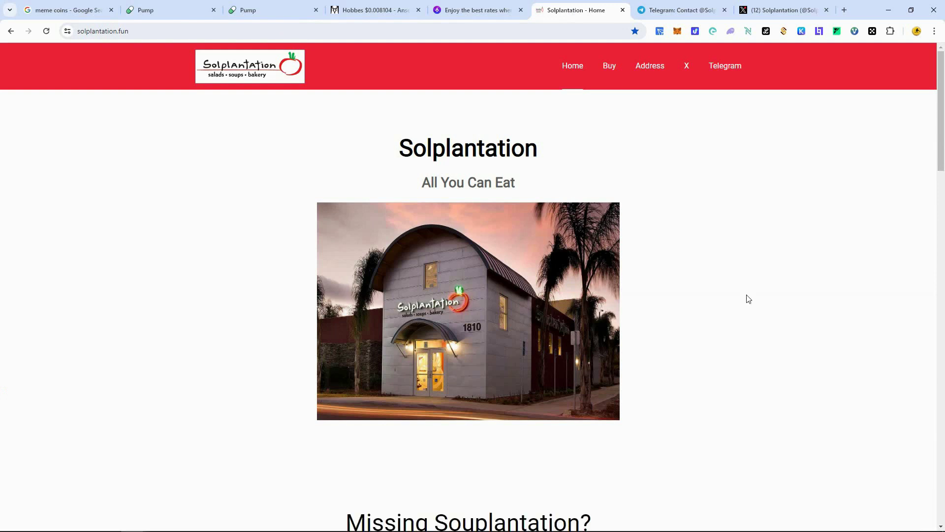
# Scroll down to the Built on Solana, Pump.fun and Moon Mission feature cards.
pyautogui.scroll(-1, 740, 288)
pyautogui.scroll(1, 741, 289)
pyautogui.scroll(-1, 684, 246)
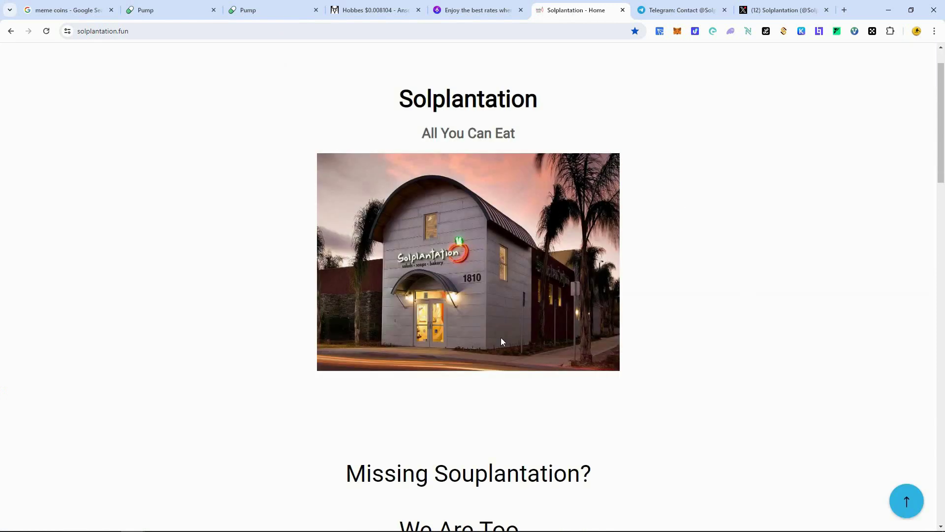
pyautogui.scroll(-2, 542, 281)
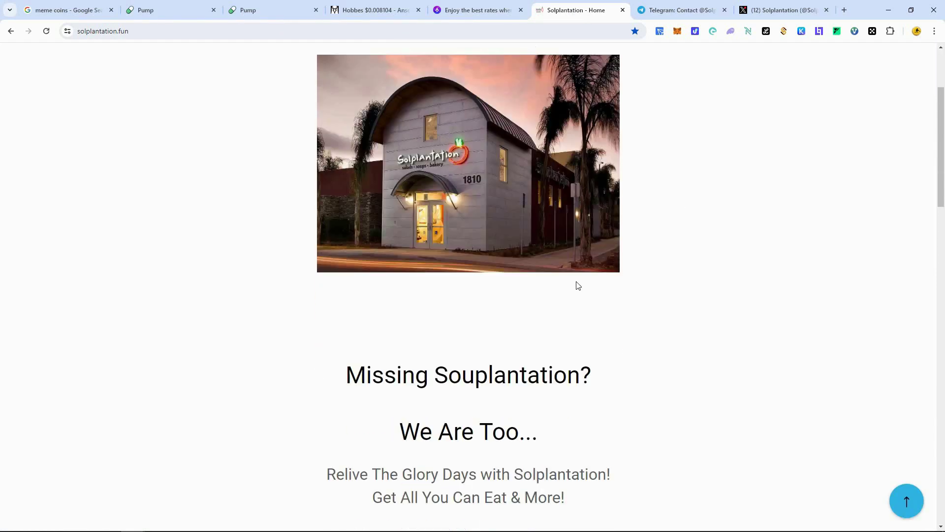
pyautogui.scroll(-5, 578, 286)
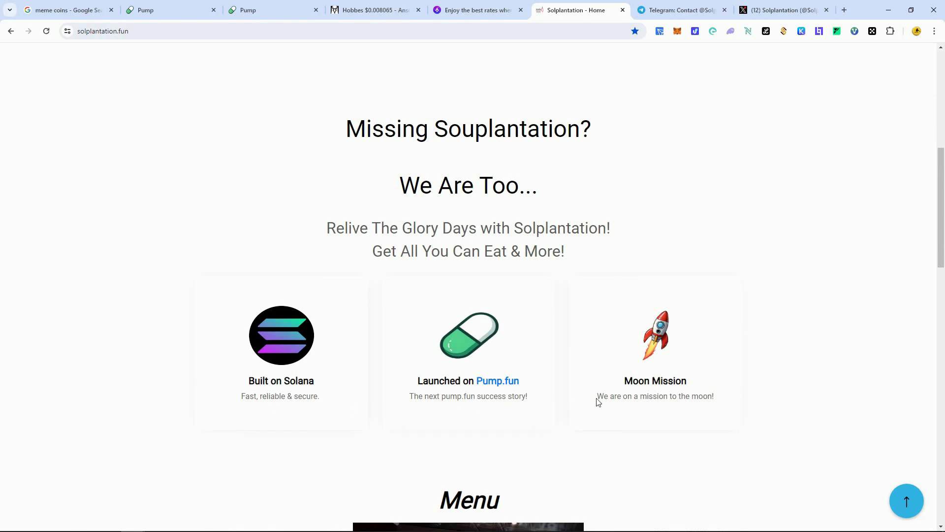
# Scroll down through the solplantation.fun roadmap and the FAQ on buying via Pump.fun.
pyautogui.scroll(-5, 724, 396)
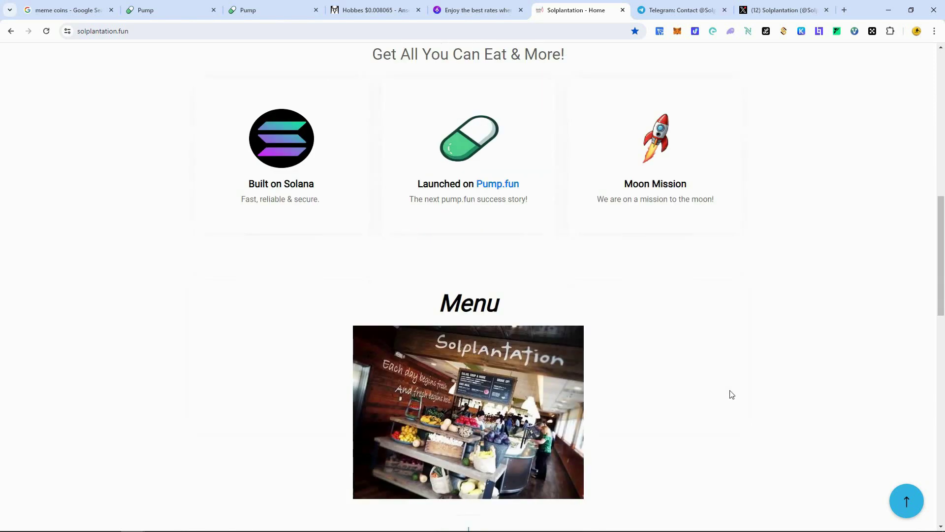
pyautogui.scroll(-3, 713, 377)
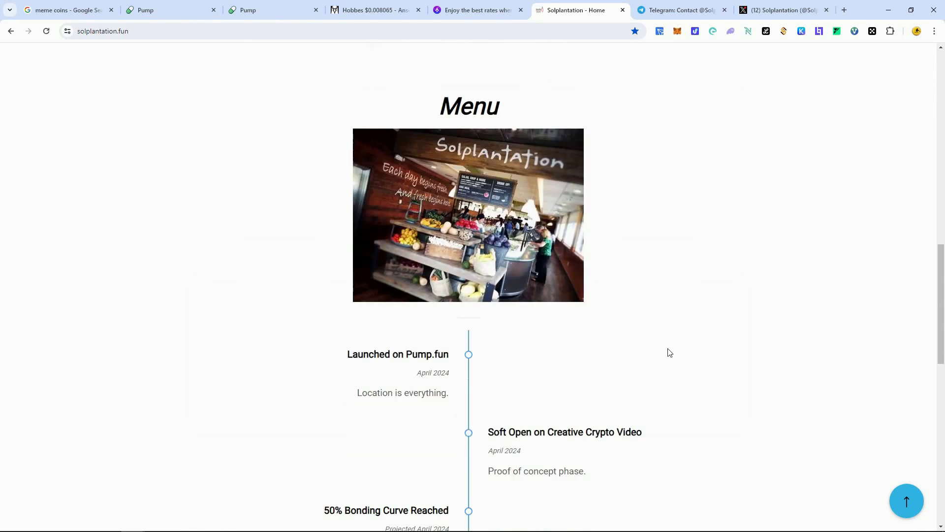
pyautogui.scroll(-1, 670, 353)
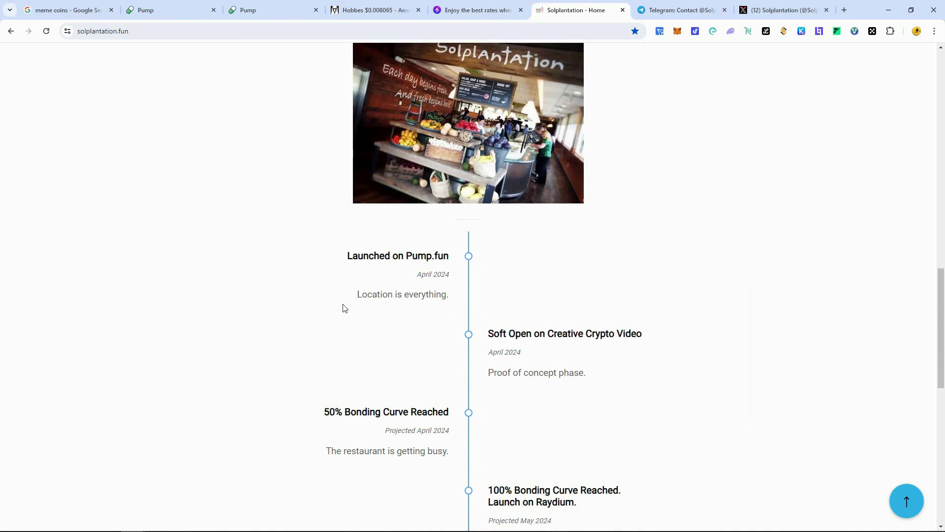
pyautogui.scroll(-2, 537, 310)
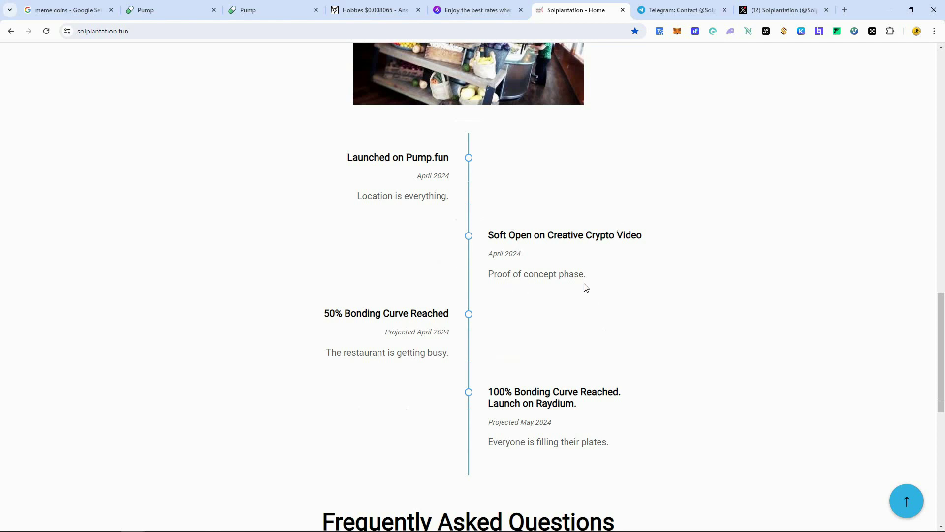
pyautogui.scroll(-1, 393, 249)
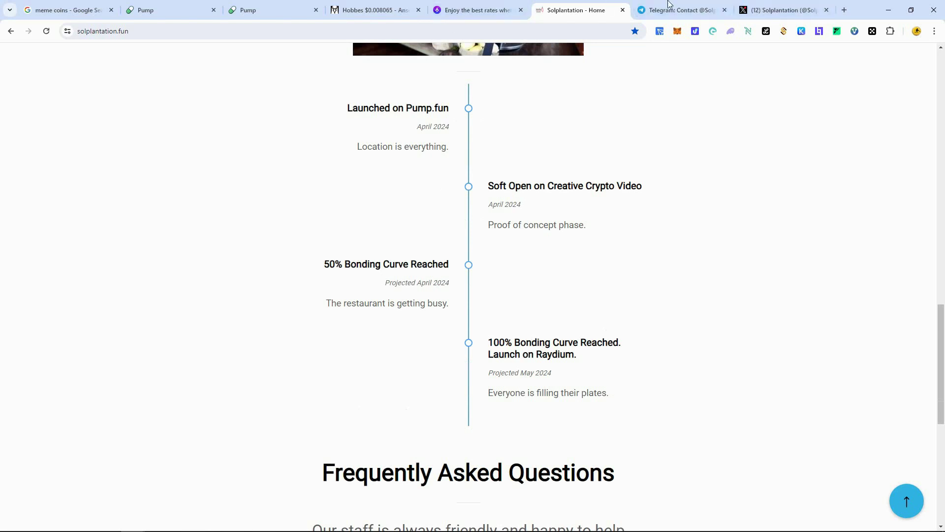
# Switch between the Soup coin page and the Solplantation site, then scroll back to the top.
pyautogui.click(168, 10)
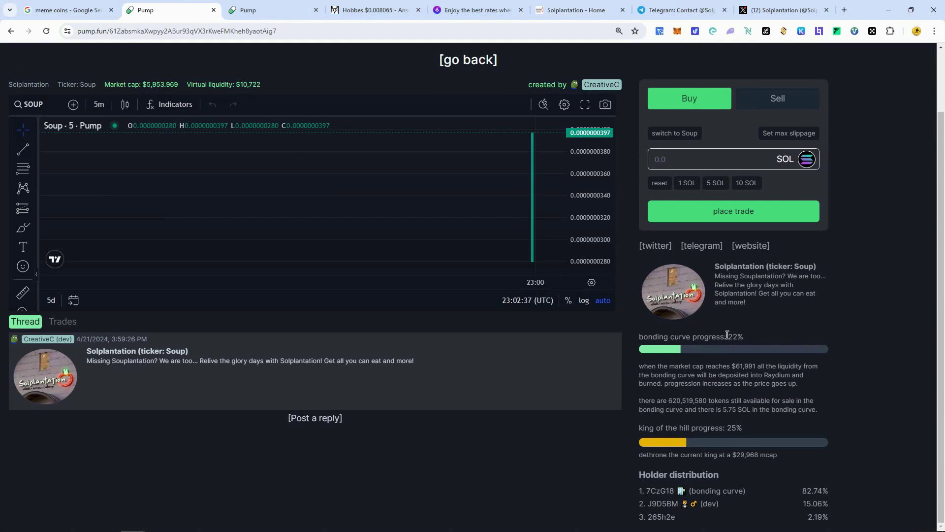
pyautogui.click(567, 4)
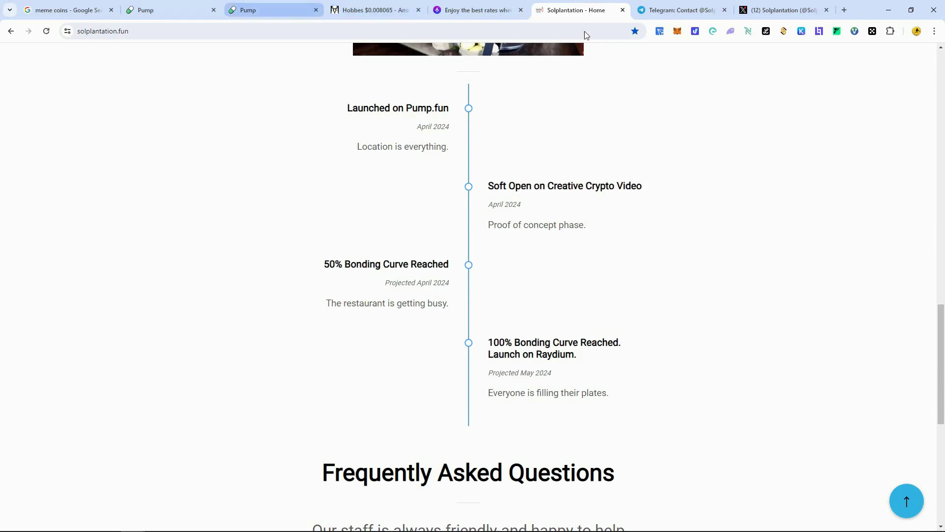
pyautogui.click(145, 5)
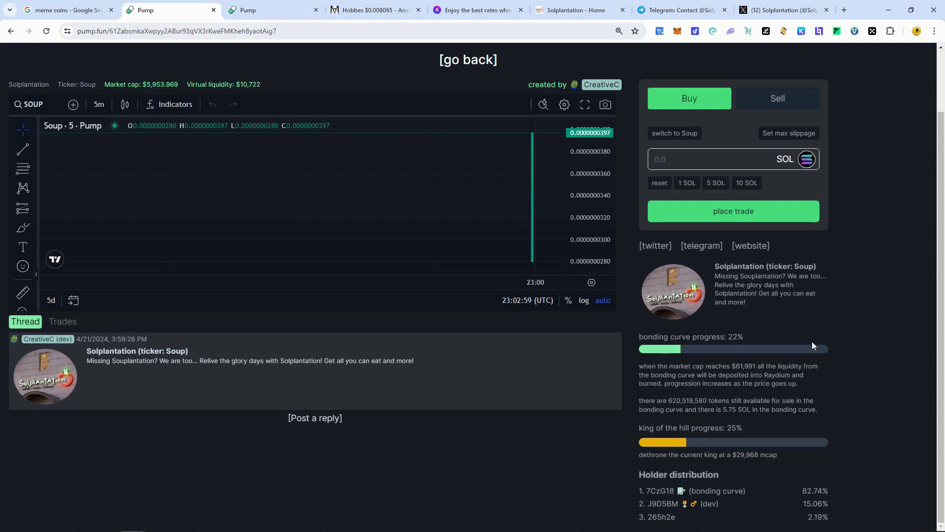
pyautogui.hotkey('ctrl', '6')
pyautogui.scroll(-1, 601, 260)
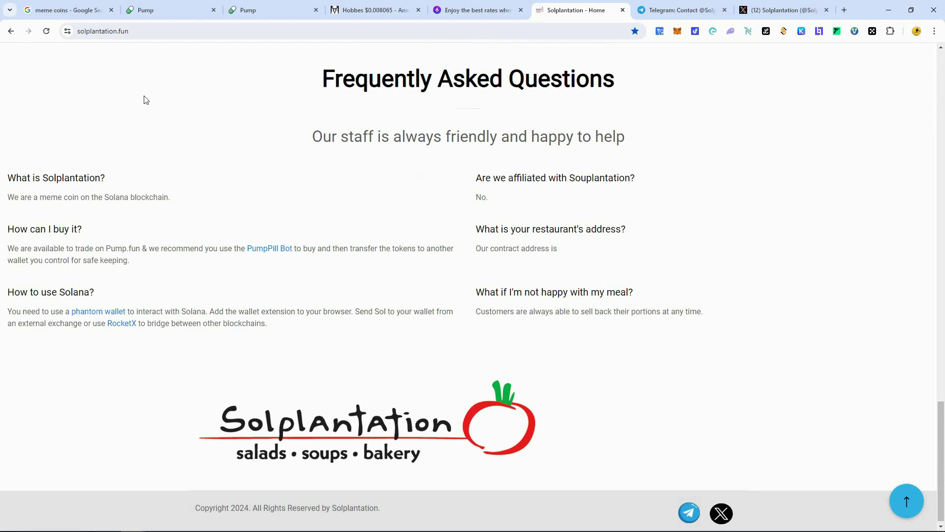
pyautogui.scroll(-1, 120, 162)
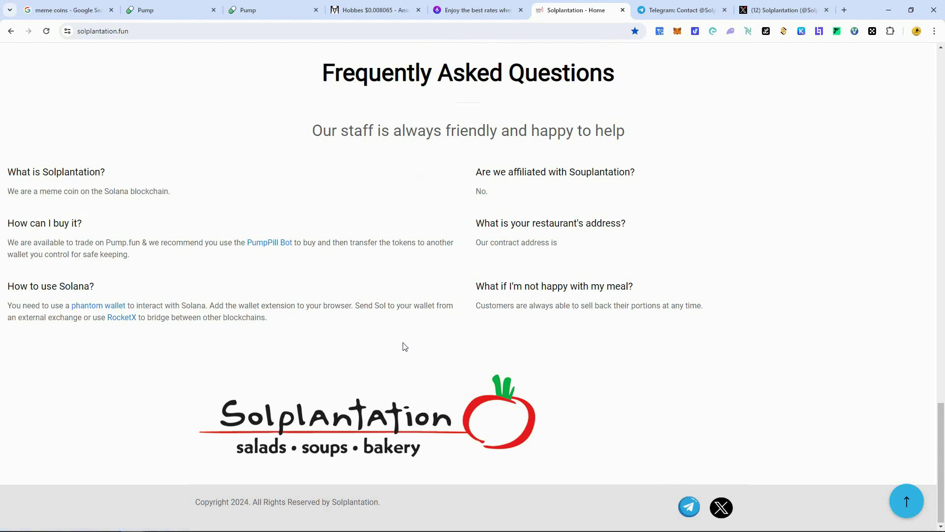
pyautogui.scroll(5, 332, 297)
pyautogui.scroll(15, 333, 296)
pyautogui.scroll(8, 334, 297)
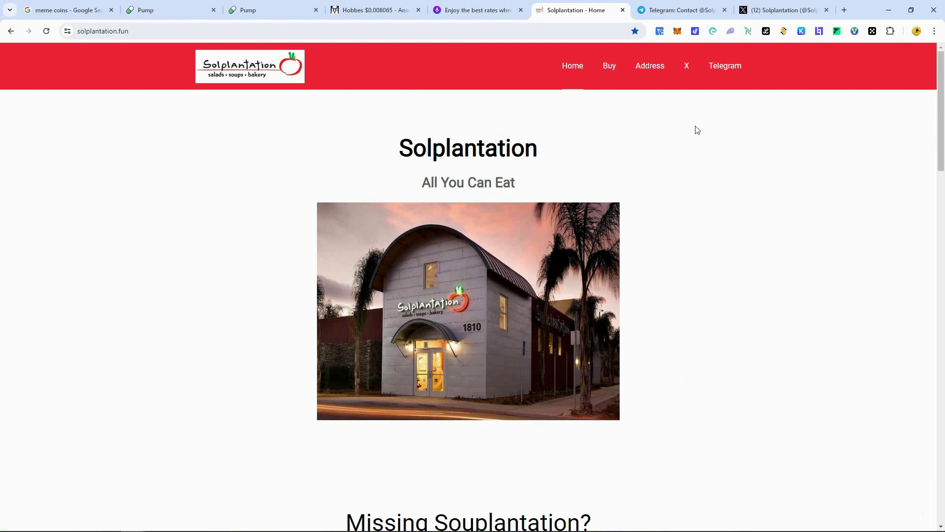
# Confirm in Phantom that the account holds 150.65M Soup of Solplantation.
pyautogui.click(196, 10)
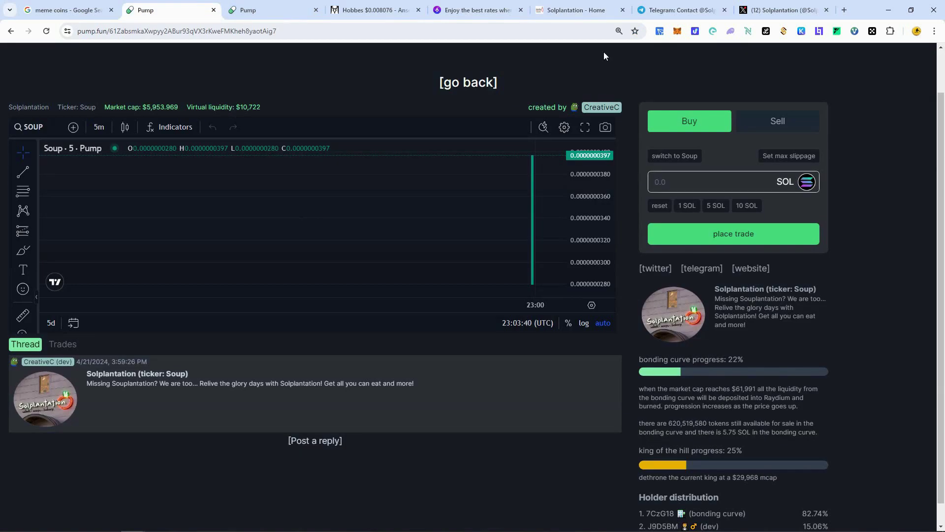
pyautogui.click(730, 31)
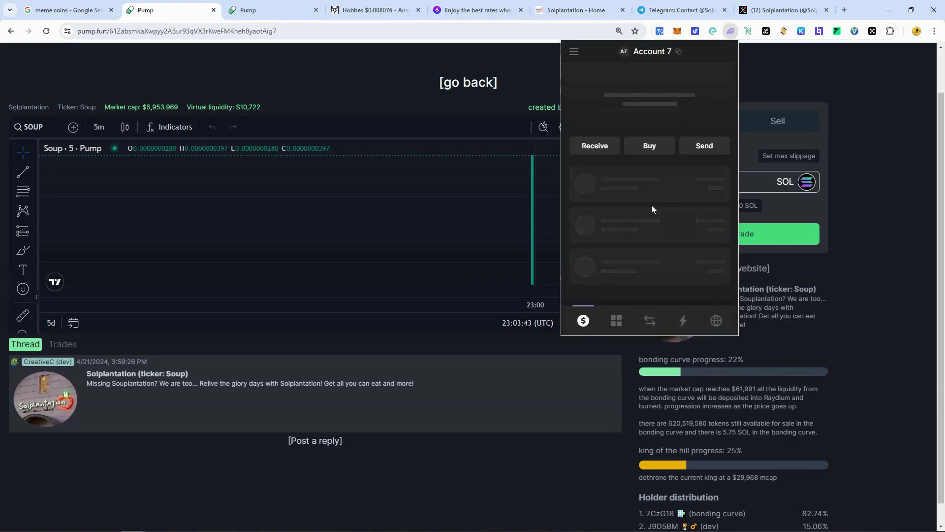
pyautogui.scroll(-2, 653, 220)
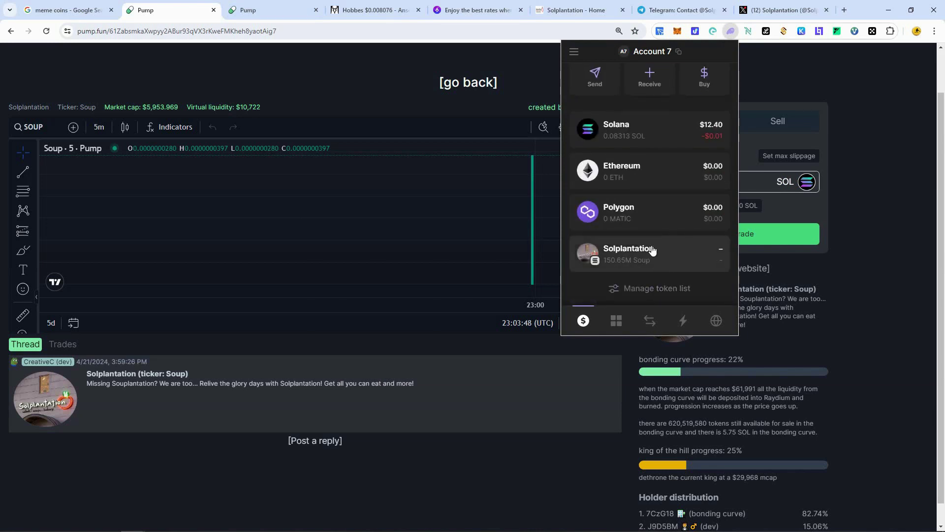
pyautogui.click(633, 256)
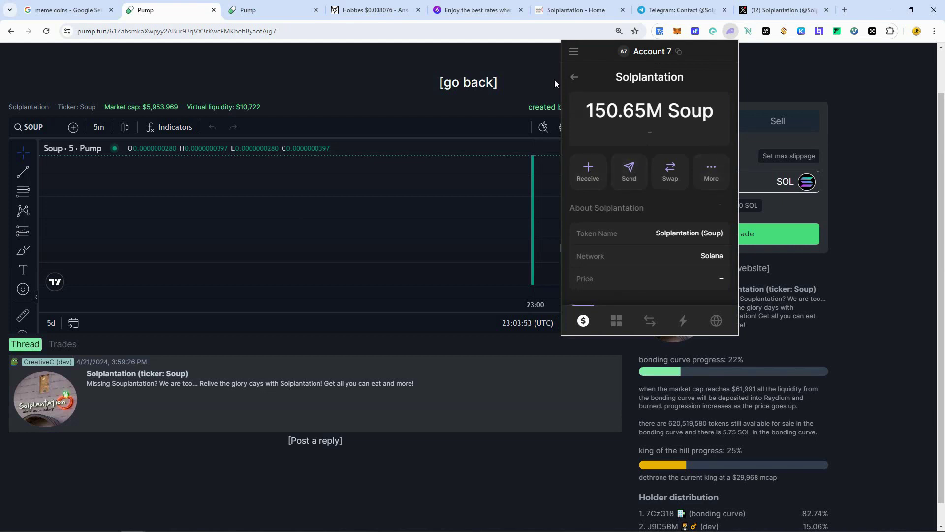
pyautogui.click(573, 77)
pyautogui.click(262, 71)
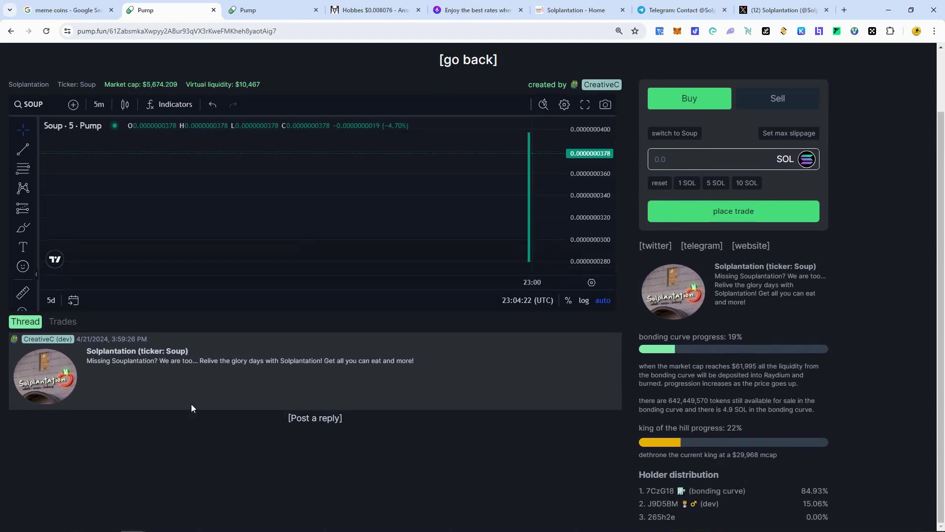
# Bring the PumPill bot chat in Telegram back to the front.
pyautogui.scroll(1, 321, 117)
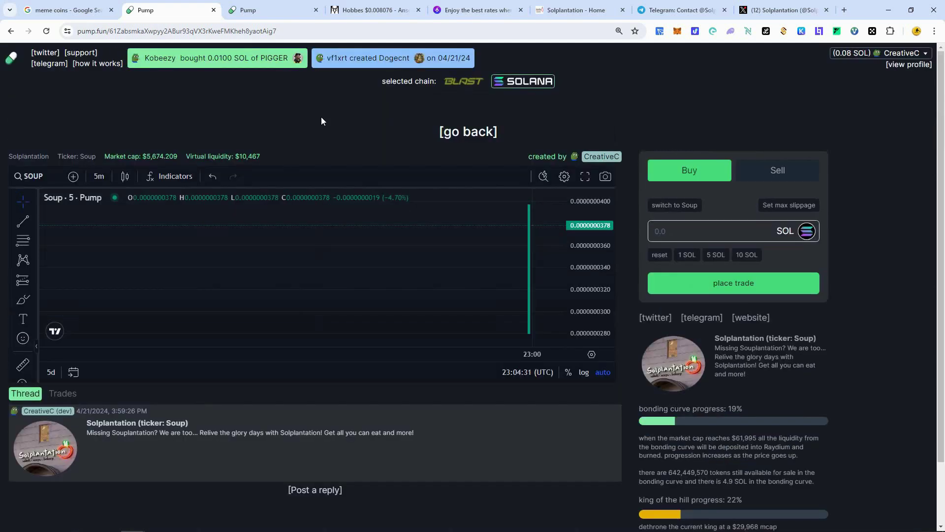
pyautogui.scroll(-1, 321, 116)
pyautogui.hotkey('alt', 'Tab')
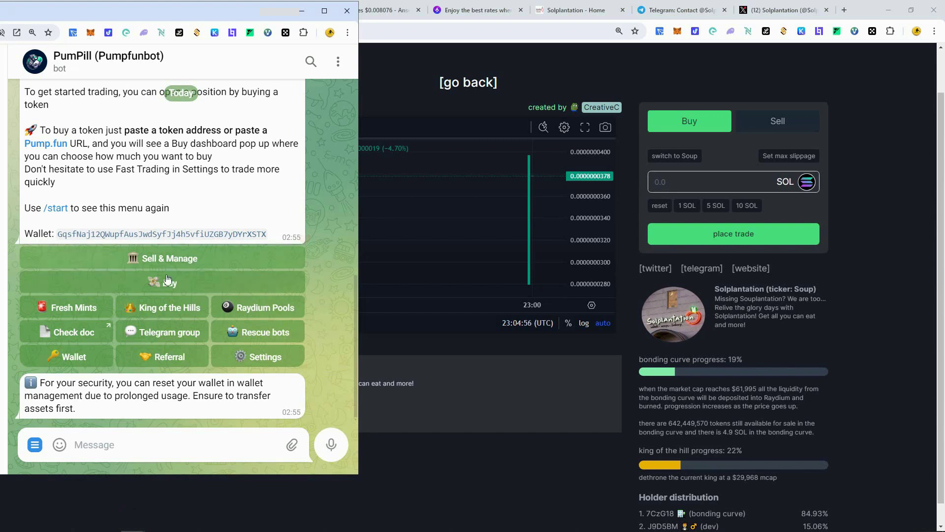
# Export the bot wallet's private key via Wallet > Sell & Manage and copy it.
pyautogui.click(81, 364)
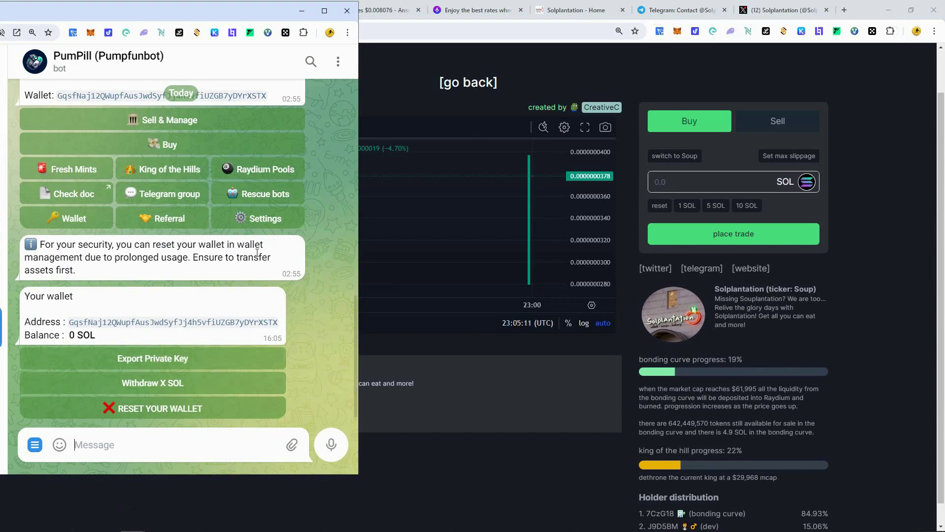
pyautogui.click(171, 123)
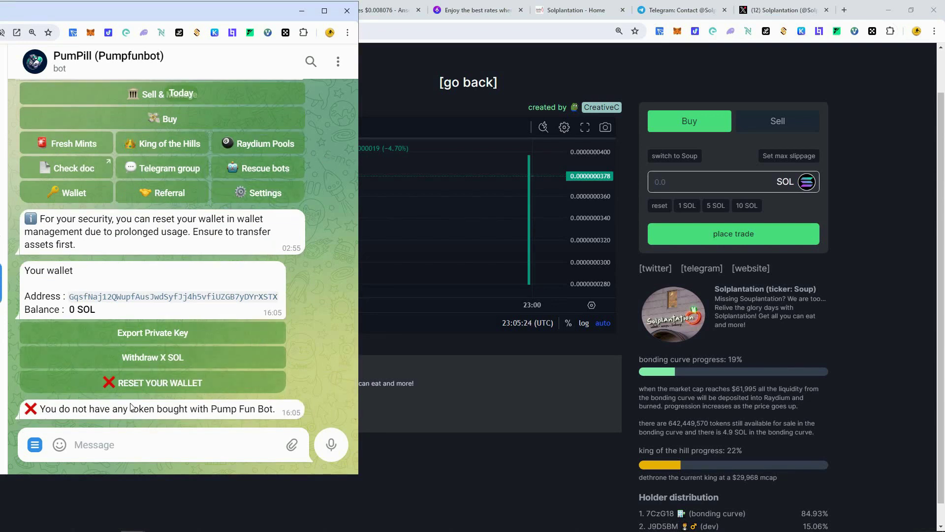
pyautogui.click(164, 334)
pyautogui.moveTo(172, 363); pyautogui.dragTo(36, 350)
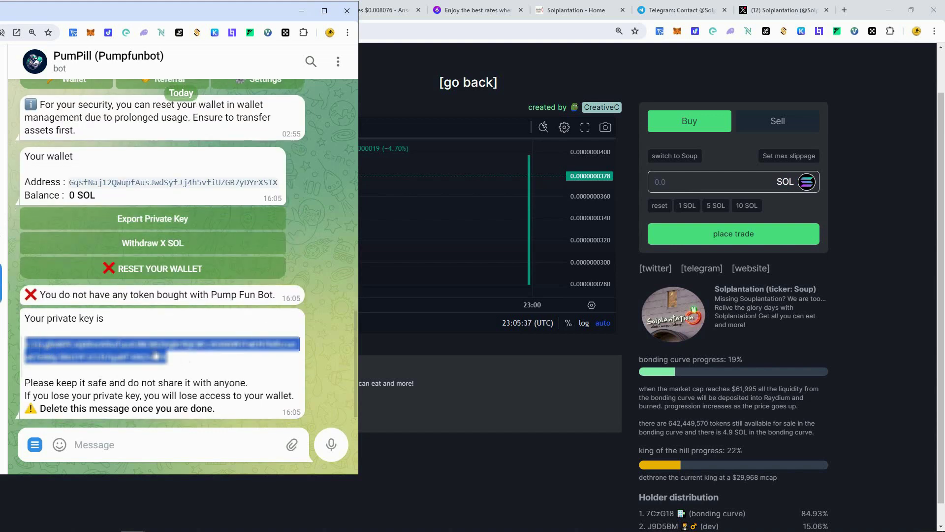
pyautogui.rightClick(156, 355)
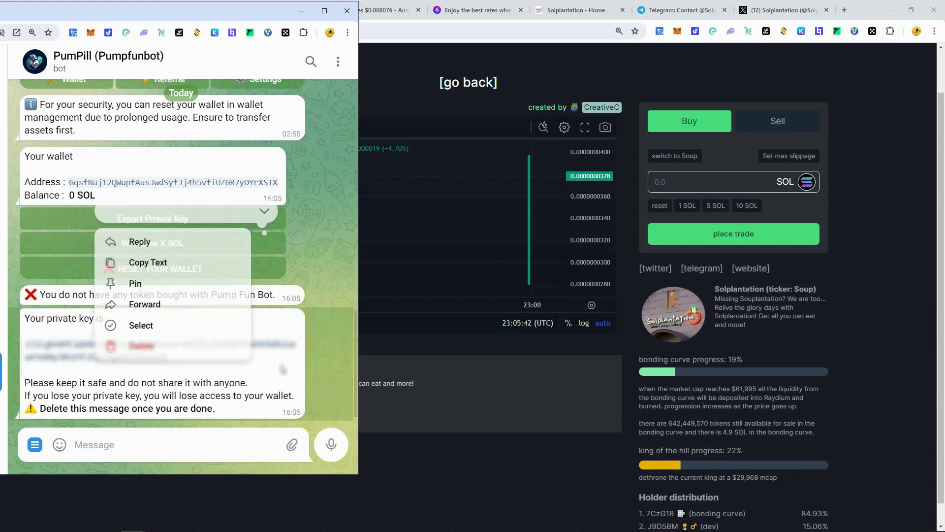
pyautogui.click(147, 260)
pyautogui.click(734, 31)
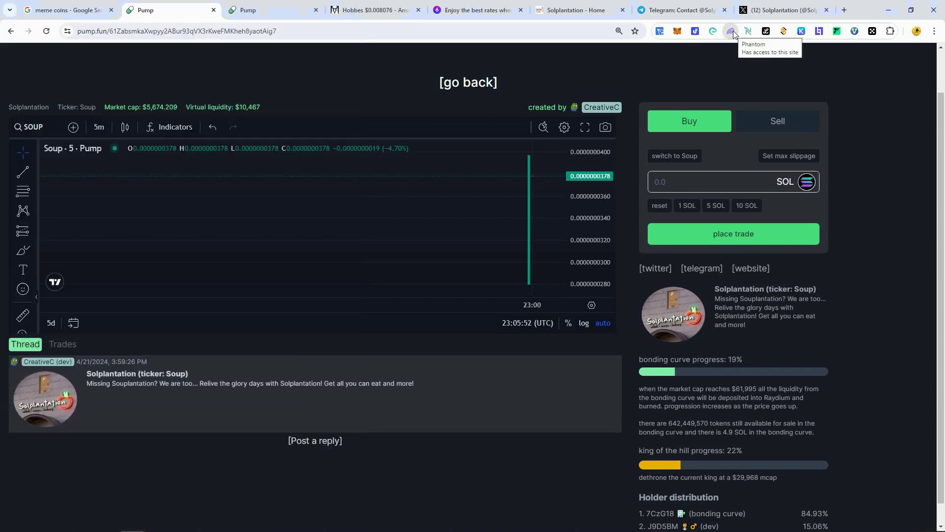
# Import the copied private key into Phantom as a new account named 'PumpPill Bot'.
pyautogui.click(734, 32)
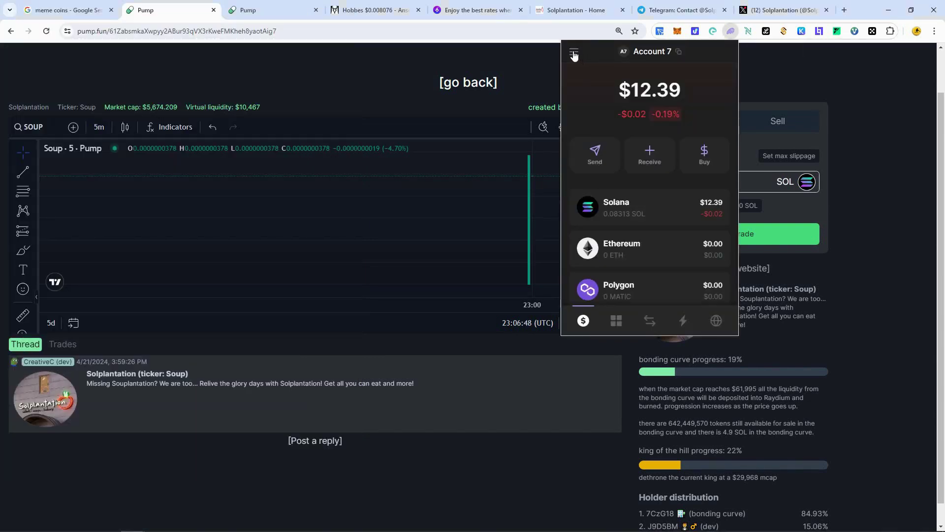
pyautogui.click(574, 56)
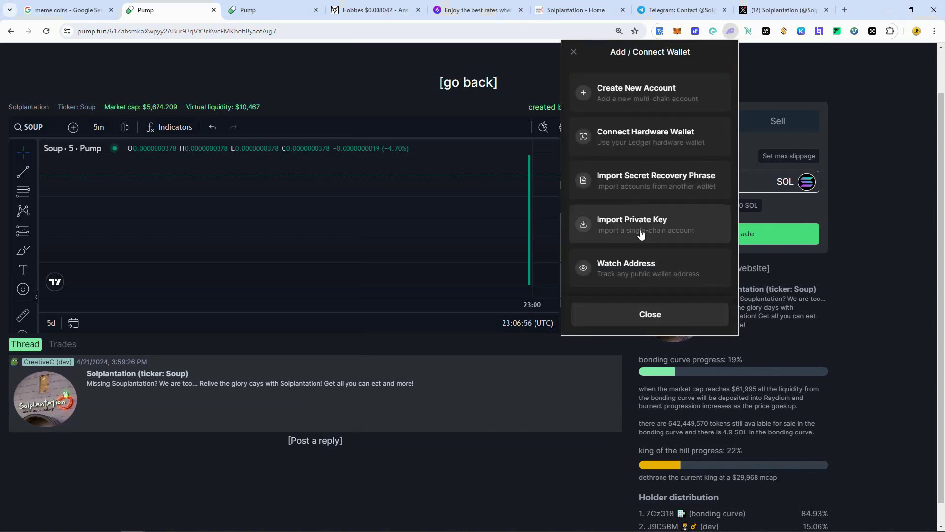
pyautogui.click(641, 234)
pyautogui.write('PumpPill Bot')
pyautogui.click(636, 213)
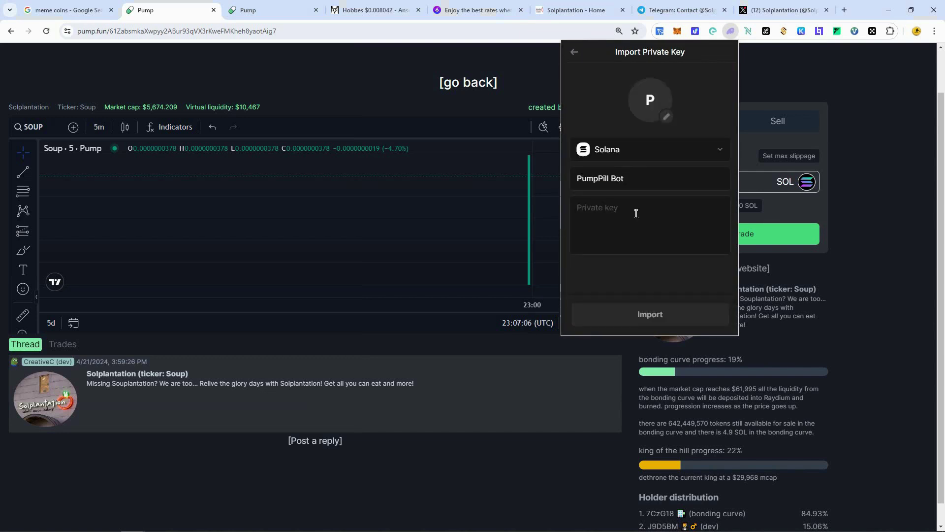
pyautogui.hotkey('ctrl', 'v')
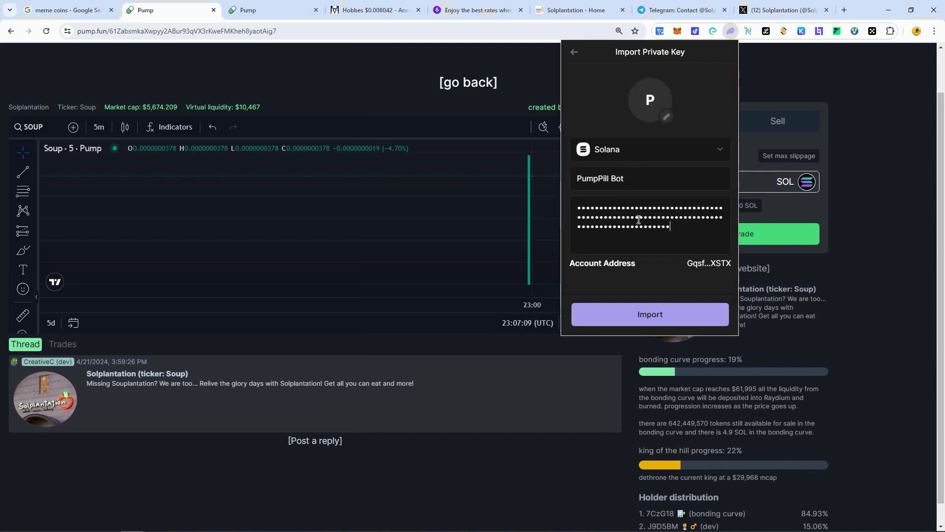
pyautogui.click(651, 314)
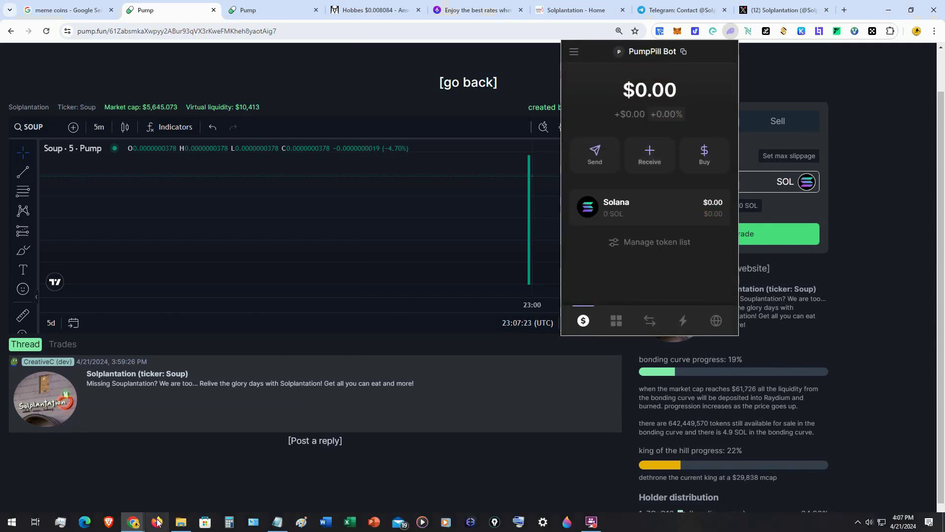
# Compare the PumpPill Bot account's receive address with the bot's address in Telegram.
pyautogui.moveTo(133, 522)
pyautogui.click(132, 506)
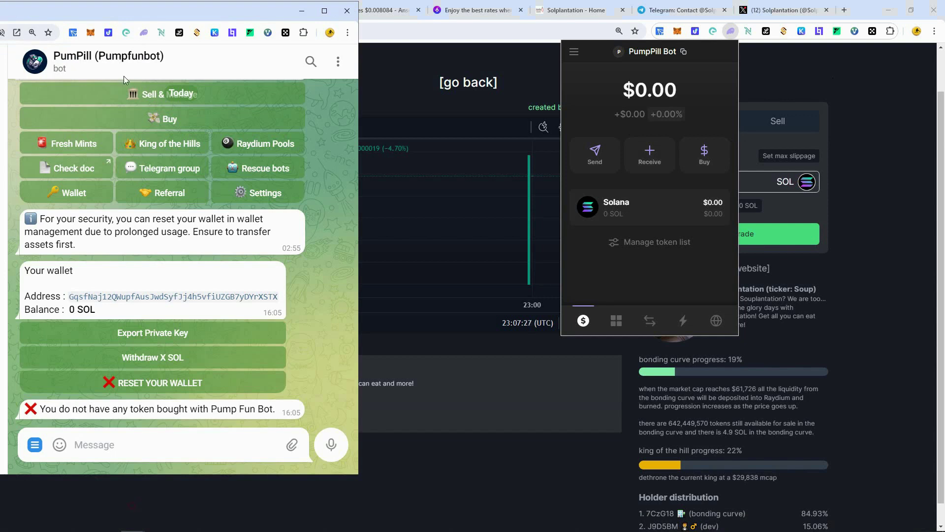
pyautogui.click(287, 314)
pyautogui.click(650, 154)
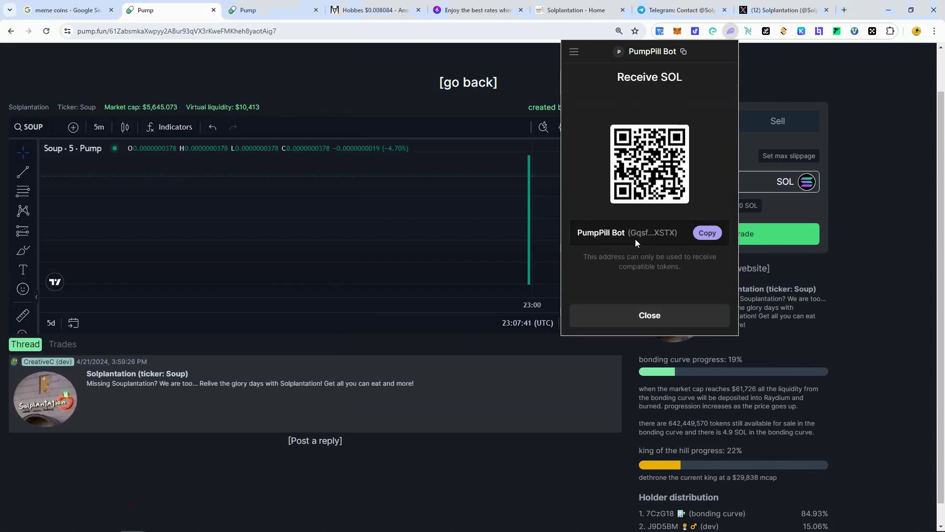
pyautogui.hotkey('alt', 'Tab')
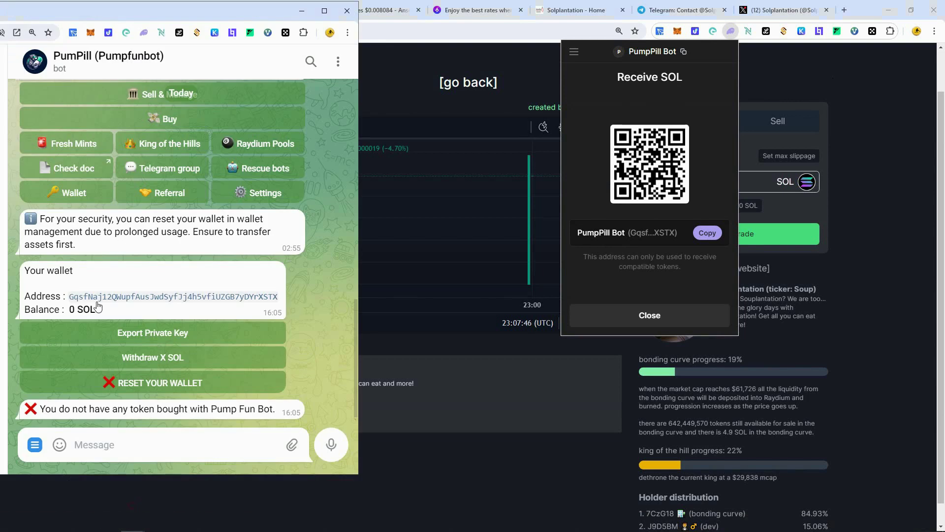
pyautogui.click(636, 314)
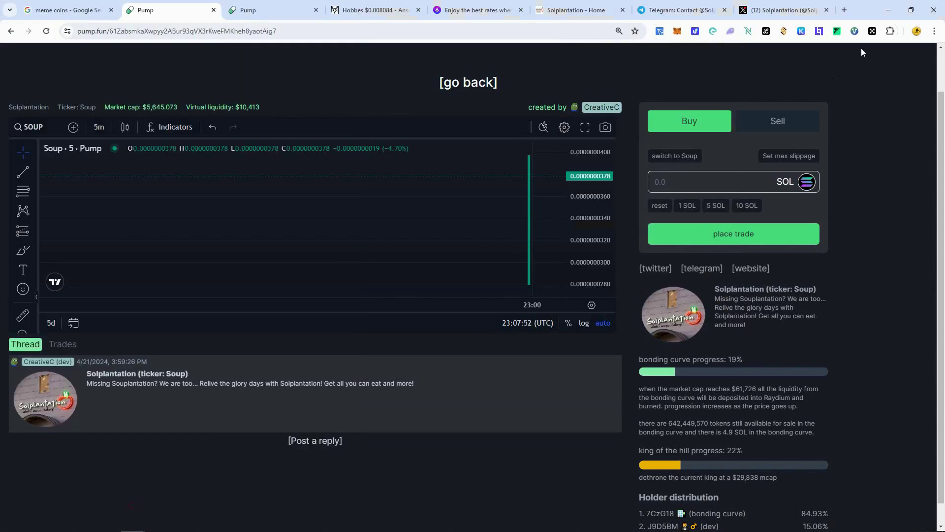
pyautogui.click(476, 9)
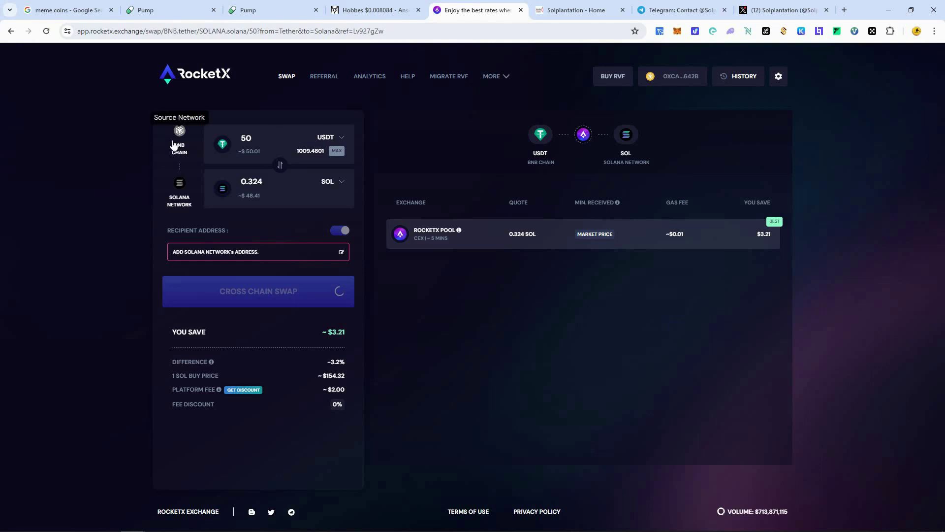
pyautogui.click(341, 139)
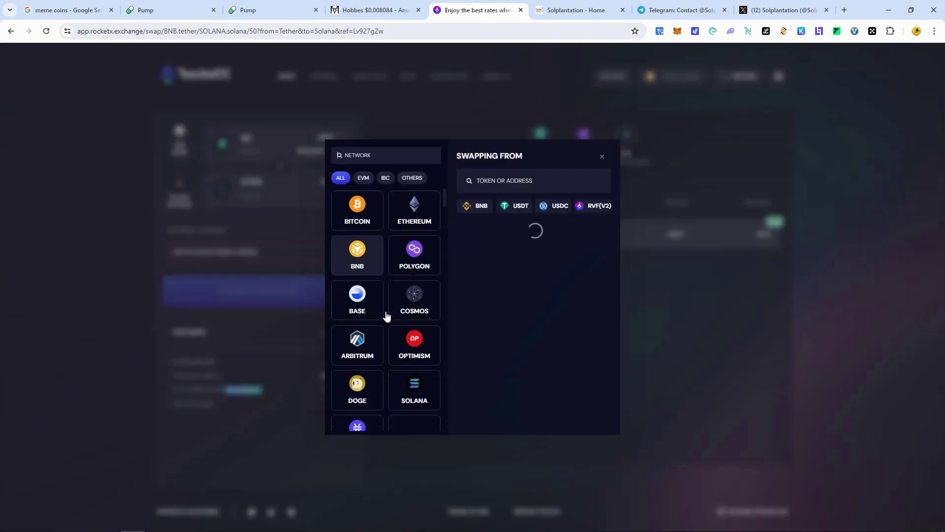
pyautogui.scroll(-3, 387, 318)
pyautogui.scroll(-1, 388, 334)
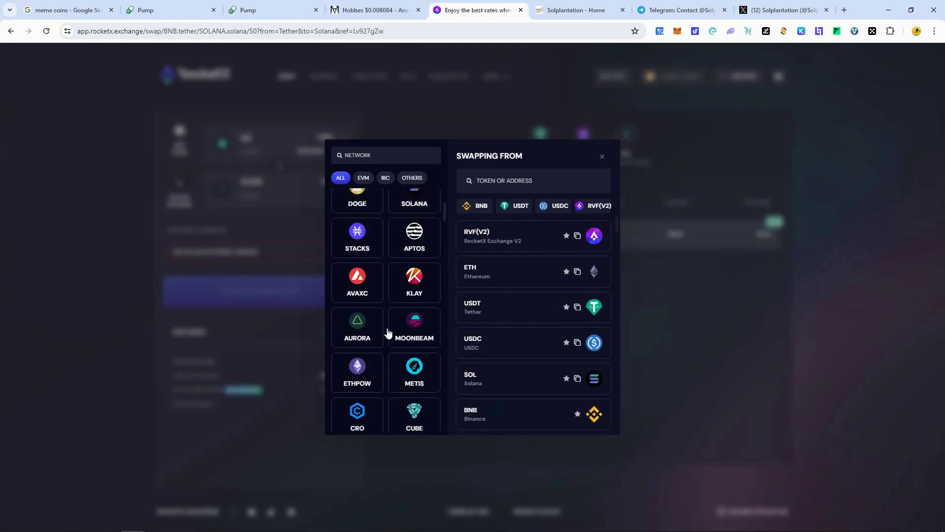
pyautogui.scroll(4, 387, 332)
pyautogui.scroll(-1, 416, 268)
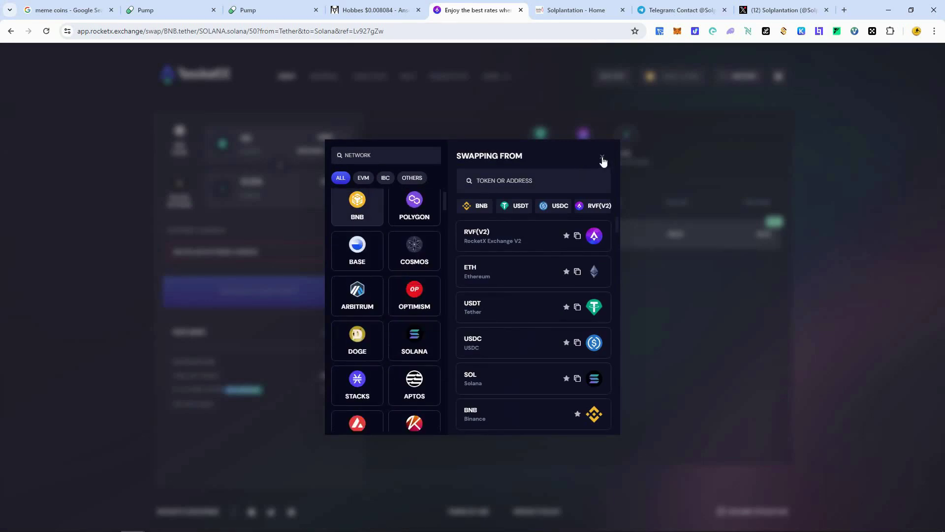
pyautogui.click(602, 158)
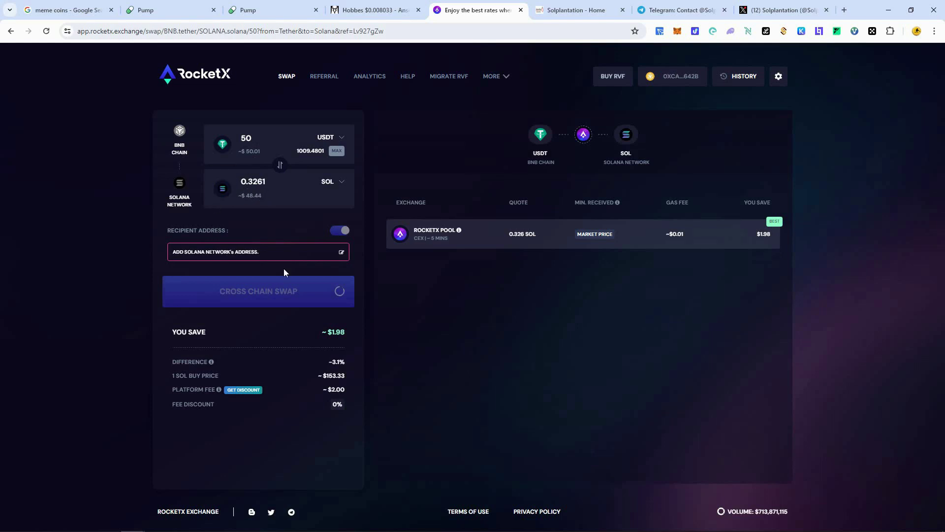
# Set the RocketX recipient address to the PumpPill Bot wallet's SOL address.
pyautogui.click(730, 31)
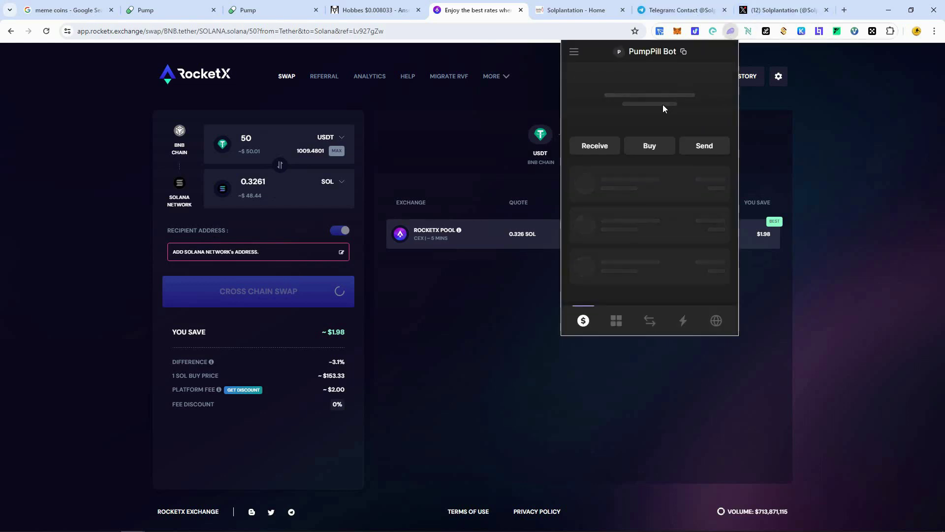
pyautogui.click(684, 51)
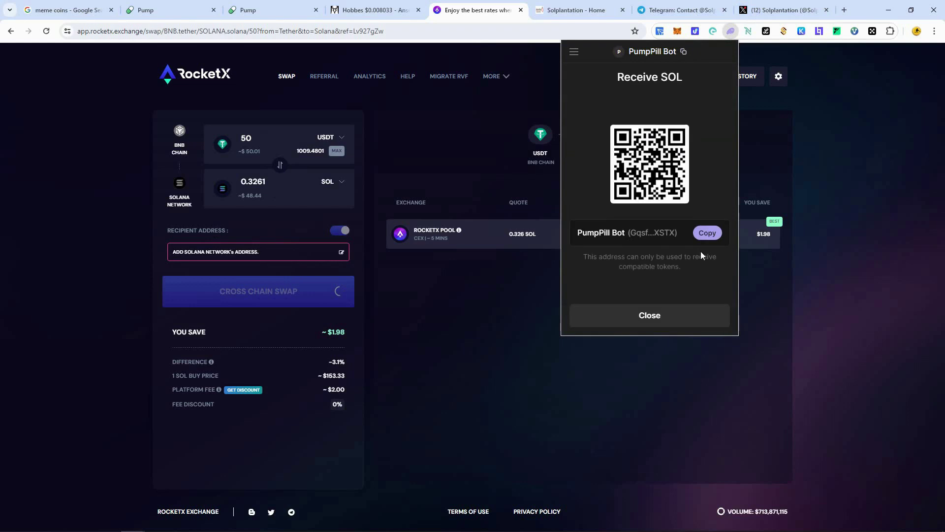
pyautogui.click(705, 235)
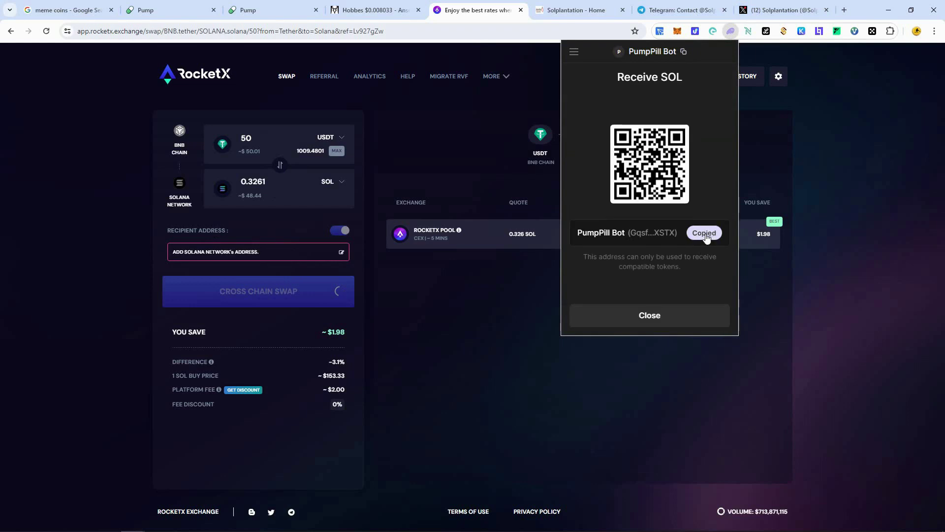
pyautogui.rightClick(247, 251)
pyautogui.click(219, 256)
pyautogui.click(219, 256)
pyautogui.hotkey('ctrl', 'v')
pyautogui.press('Return')
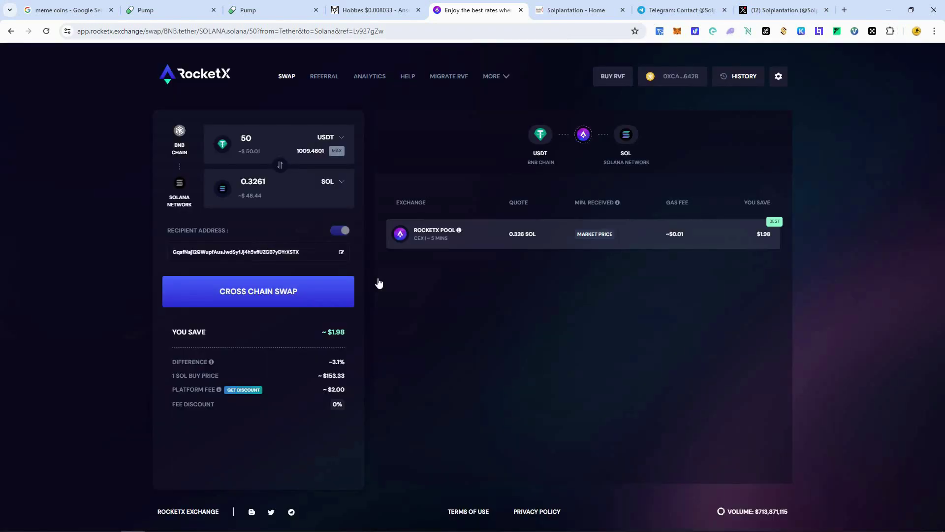
# Recheck the bot wallet's receive address and start the 50 USDT to SOL cross-chain swap.
pyautogui.click(731, 32)
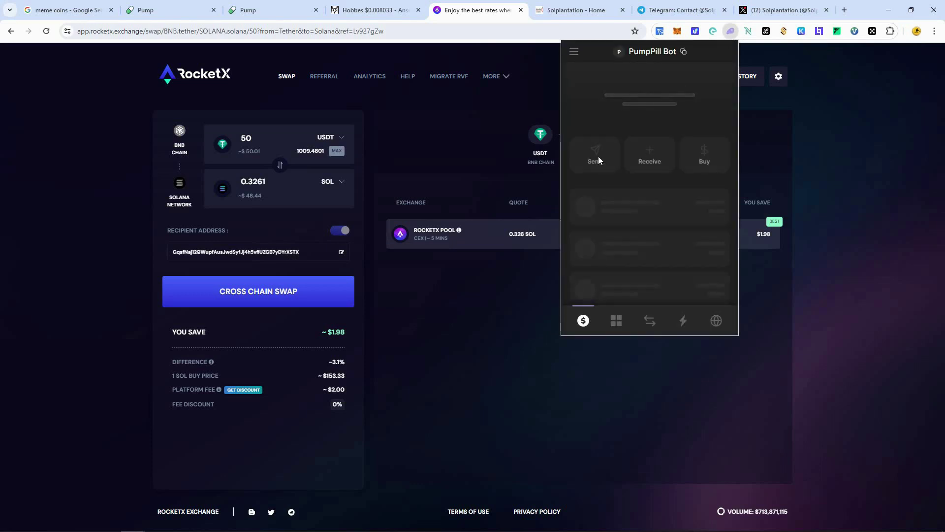
pyautogui.click(650, 155)
pyautogui.click(635, 314)
pyautogui.click(371, 219)
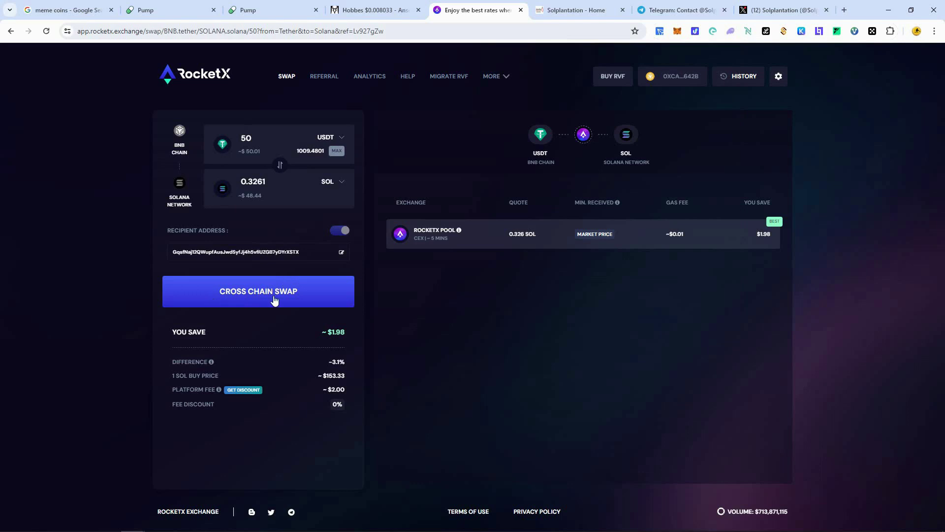
pyautogui.click(253, 303)
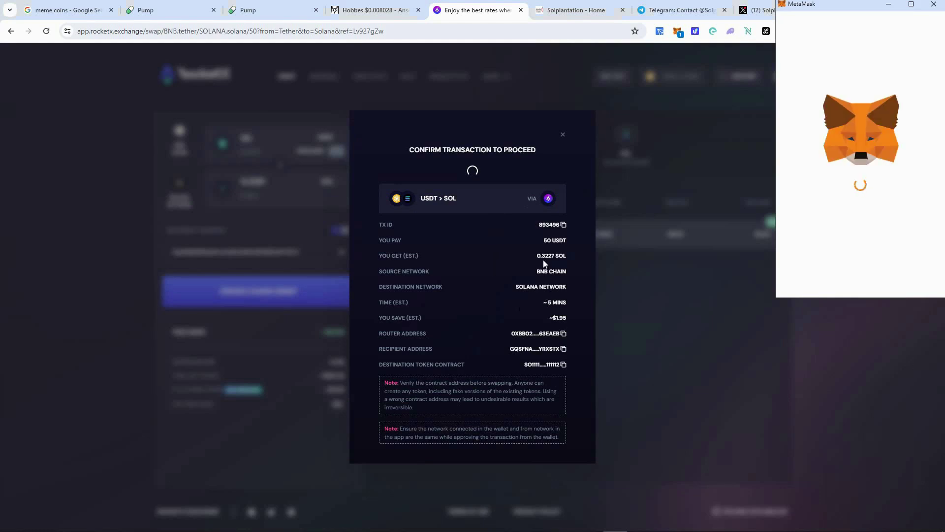
# Review the fees in MetaMask and confirm the 50 USDT swap transaction.
pyautogui.scroll(-5, 862, 178)
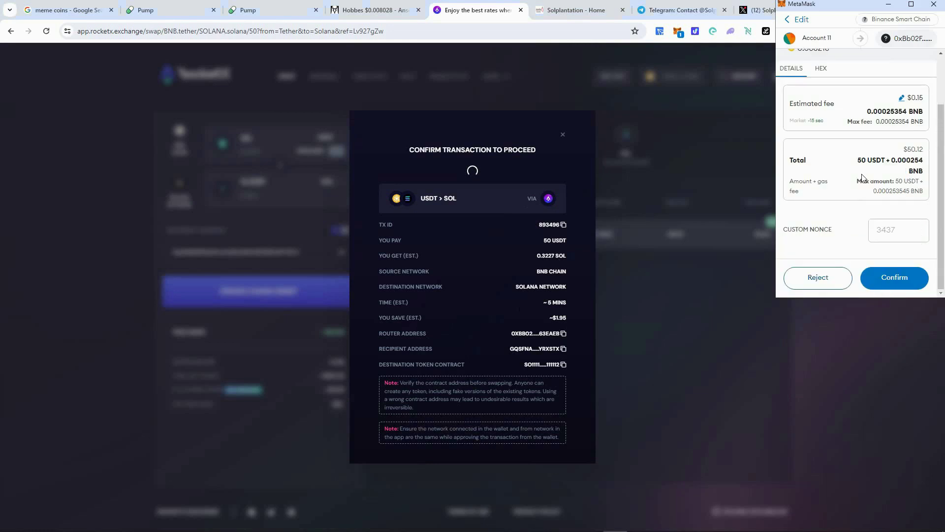
pyautogui.click(906, 280)
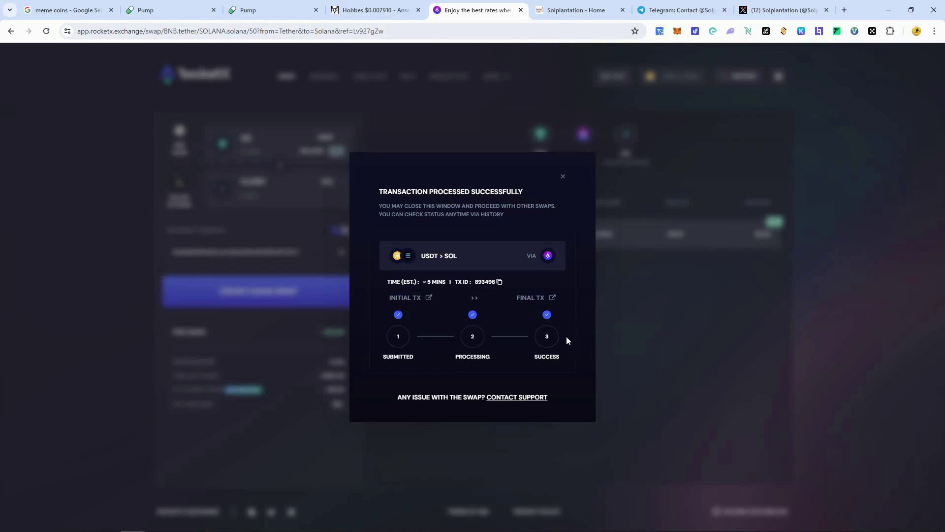
# Check that the PumpPill Bot wallet shows 0.31203 SOL, then close it and the success dialog.
pyautogui.click(730, 32)
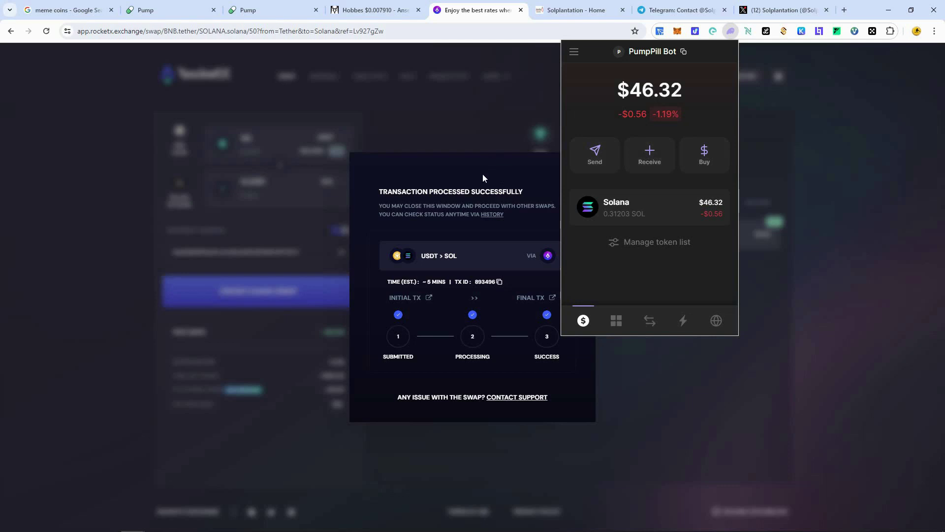
pyautogui.click(779, 344)
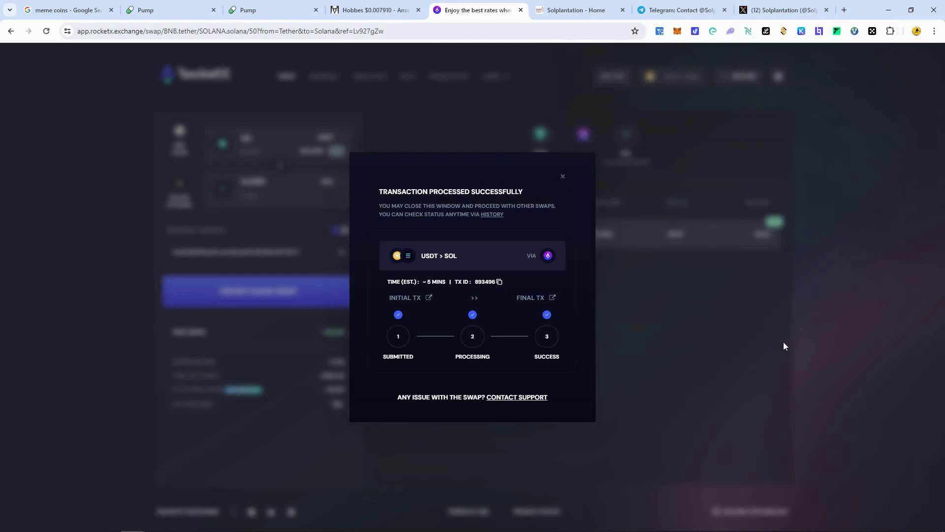
pyautogui.click(561, 176)
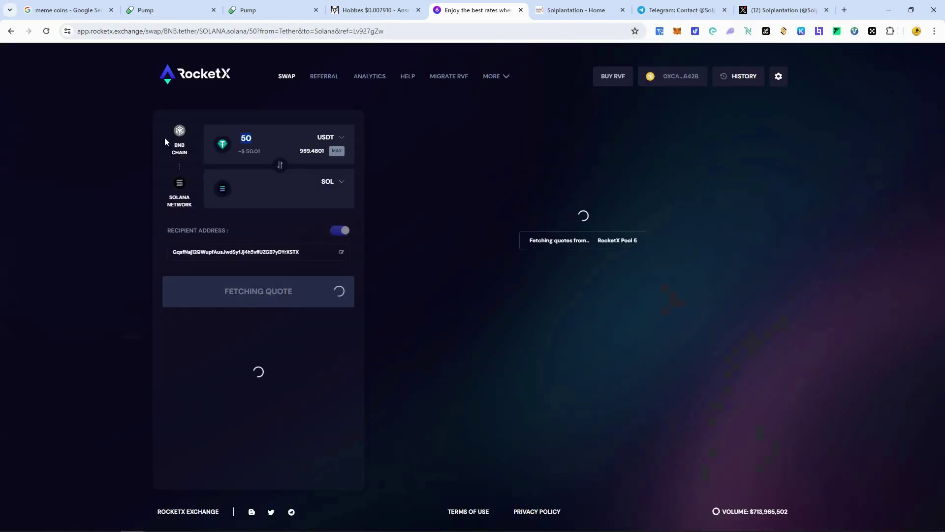
# Change the swap amount to 500 USDT for a 3.3528 SOL quote, then go to the Soup page.
pyautogui.write('500')
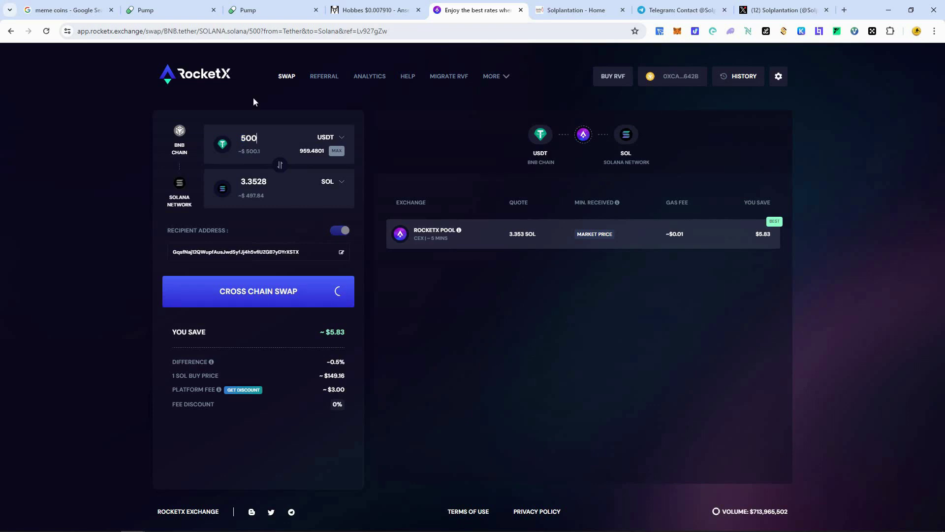
pyautogui.hotkey('ctrl', '2')
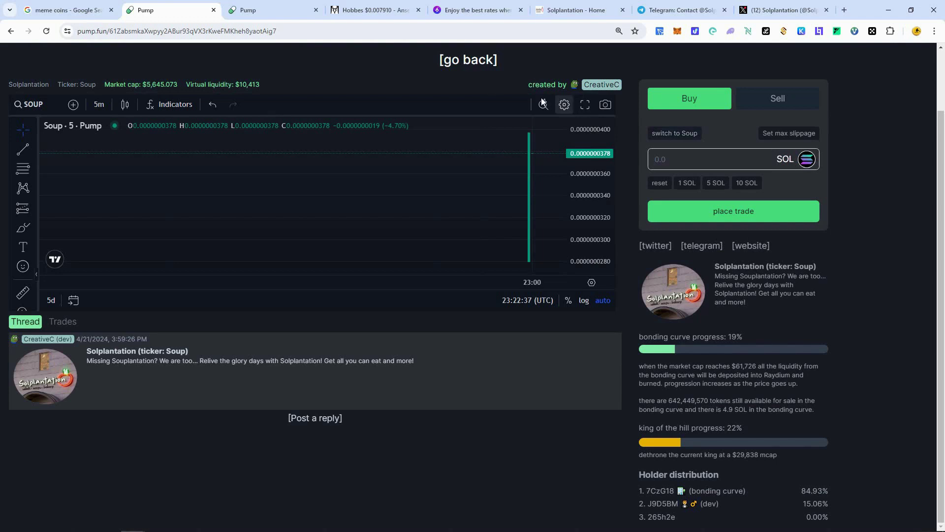
# Copy the Solplantation token address from its Phantom token details under More.
pyautogui.click(730, 31)
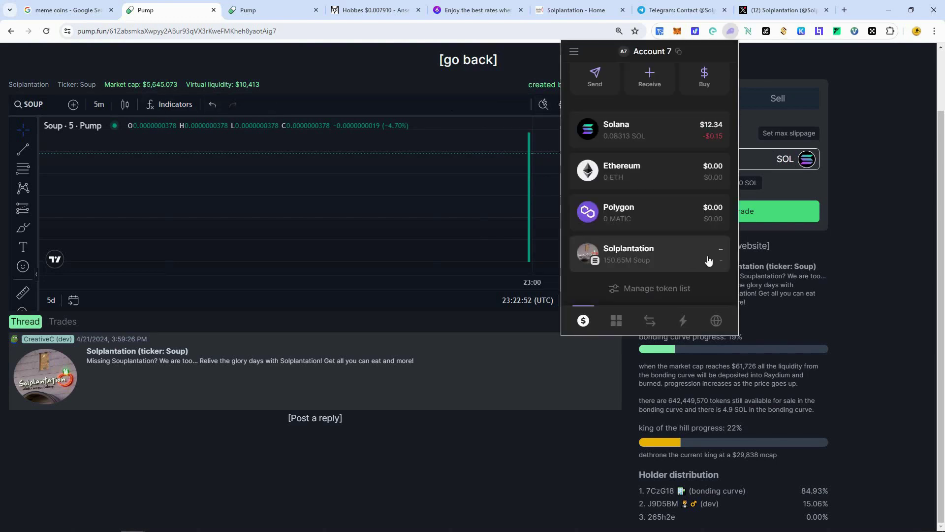
pyautogui.click(708, 260)
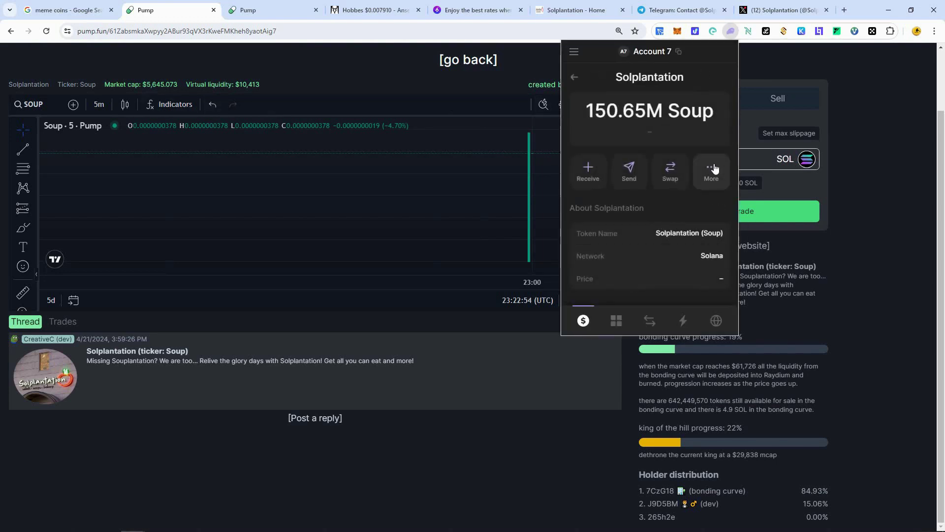
pyautogui.click(714, 169)
pyautogui.click(606, 115)
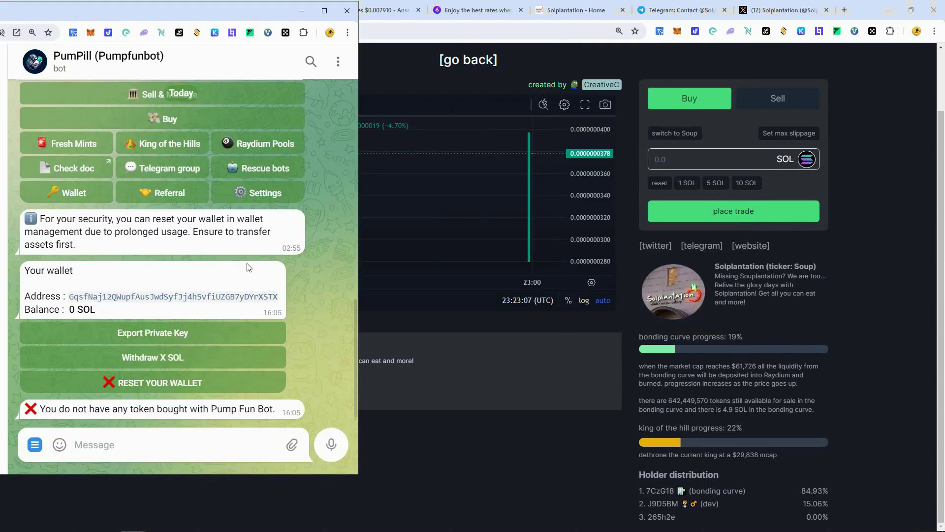
# Look over the PumPill bot's buy options, wallet SOL balance and token-buying help.
pyautogui.scroll(2, 68, 217)
pyautogui.click(67, 217)
pyautogui.click(74, 291)
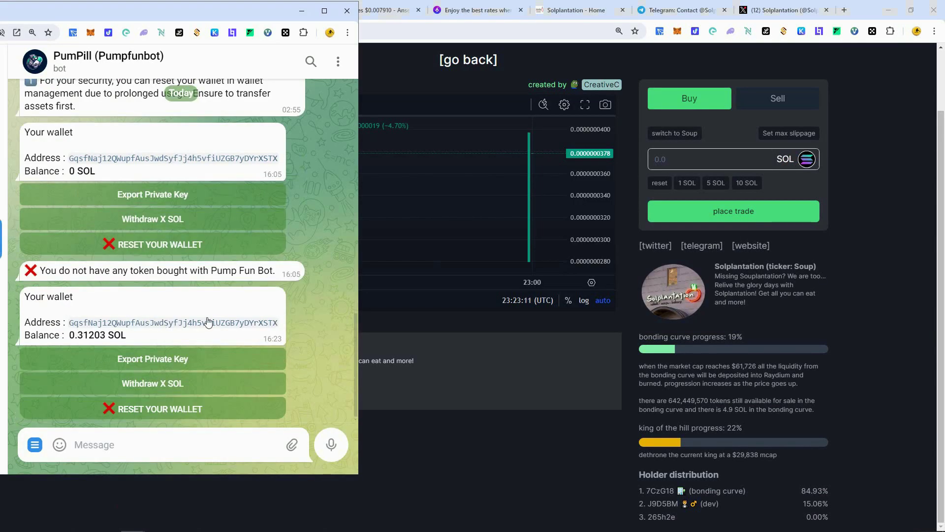
pyautogui.scroll(5, 257, 325)
pyautogui.click(165, 226)
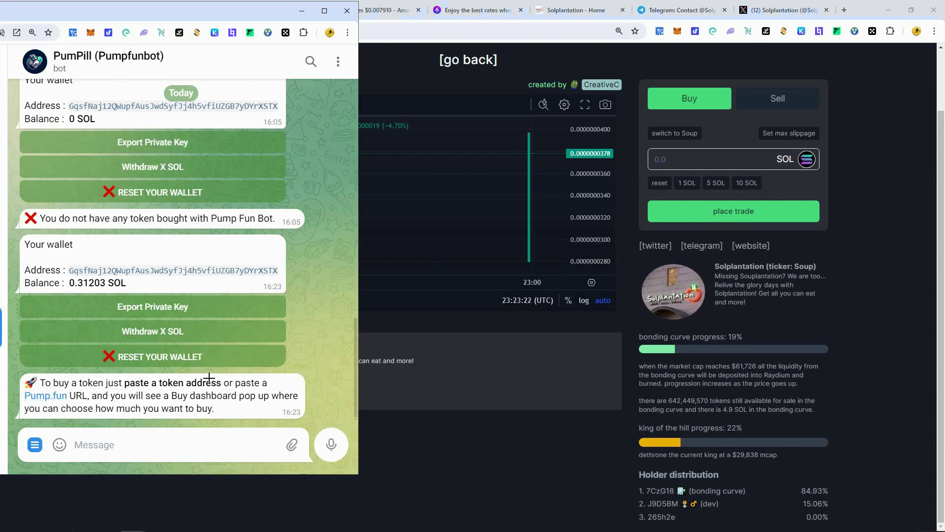
# Send the Solplantation token address to PumPill to get the Soup buy card.
pyautogui.click(154, 444)
pyautogui.hotkey('ctrl', 'v')
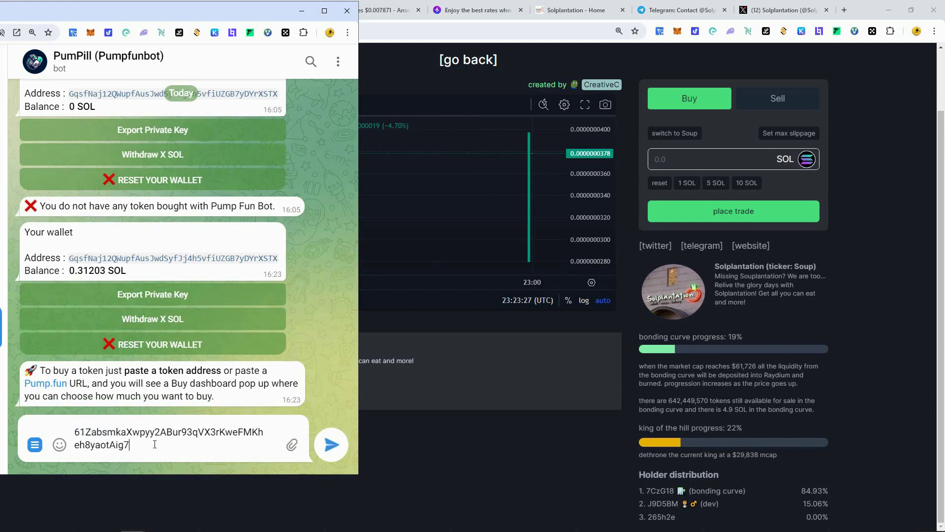
pyautogui.press('Return')
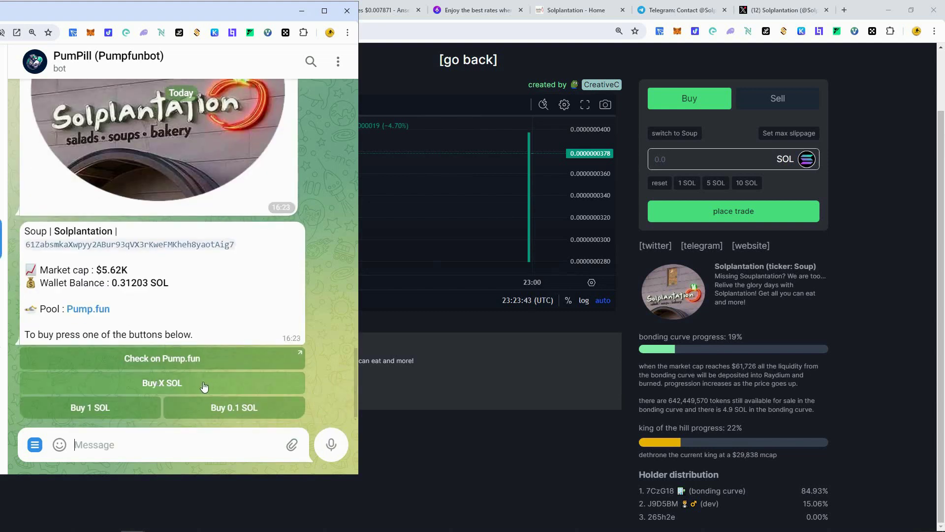
# Try buying Soup with 0.3 SOL through PumPill; it fails for insufficient SOL.
pyautogui.click(157, 387)
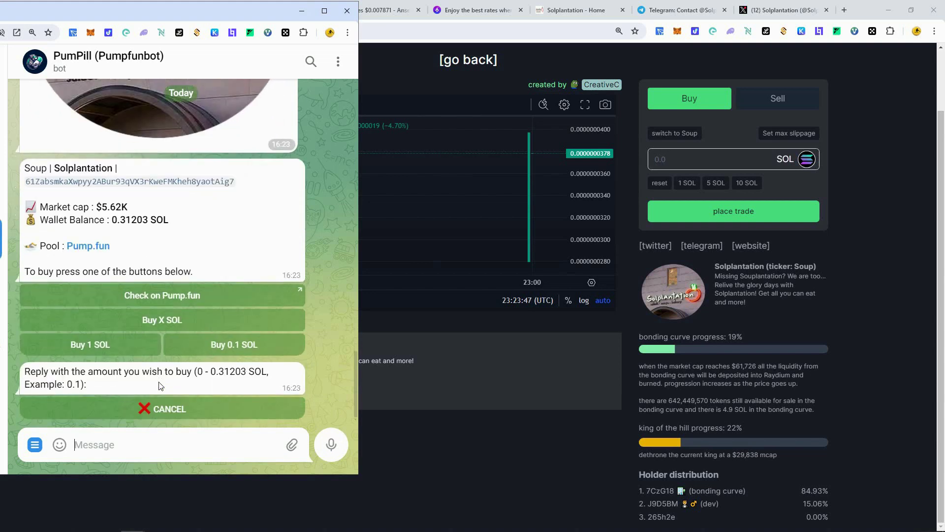
pyautogui.write('0.3')
pyautogui.click(331, 444)
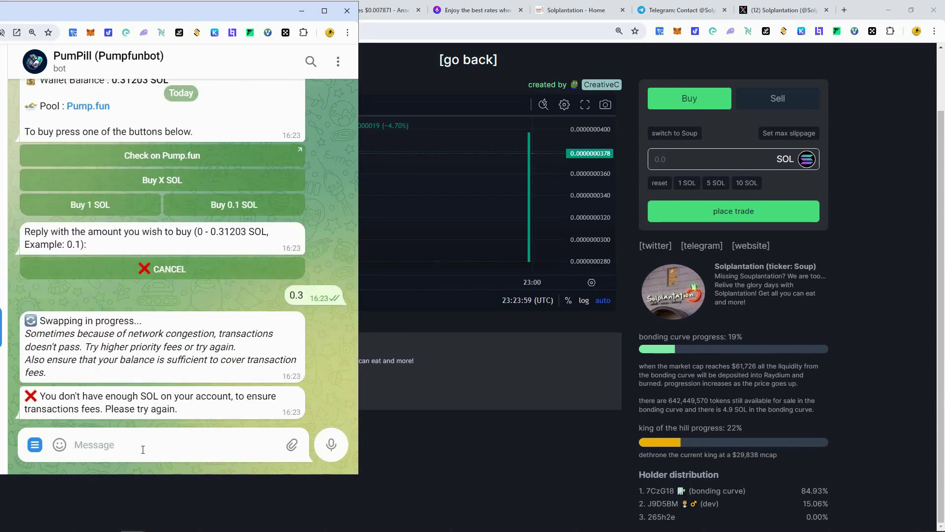
# Send a smaller .25 SOL buy amount and bring the fresh Soup card into view.
pyautogui.write('.25')
pyautogui.press('Return')
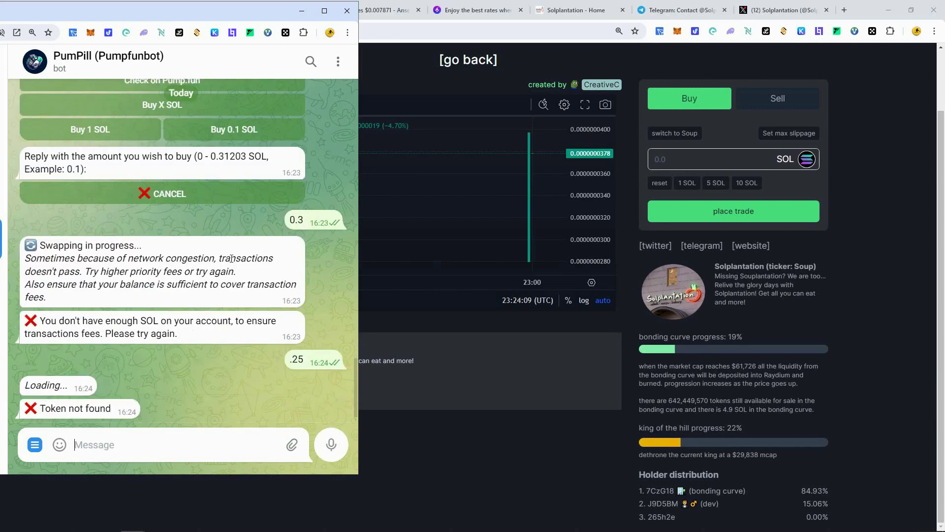
pyautogui.scroll(2, 186, 205)
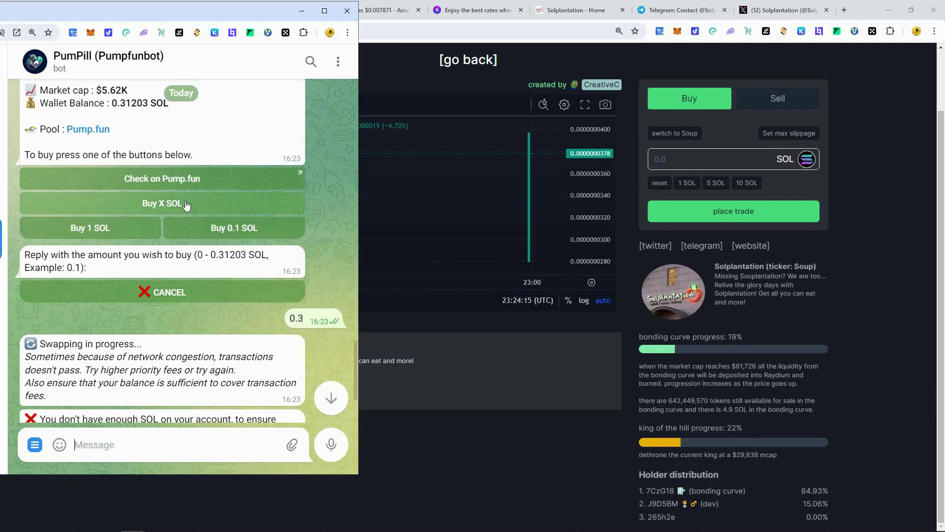
pyautogui.scroll(-5, 186, 205)
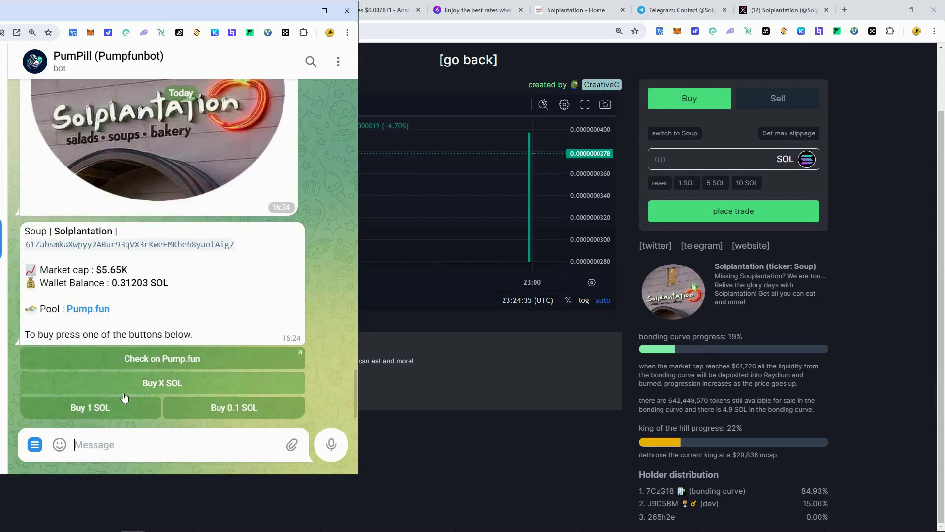
# Buy Soup with a custom 0.27 SOL amount through the PumPill bot.
pyautogui.click(154, 385)
pyautogui.click(142, 440)
pyautogui.write('0.2')
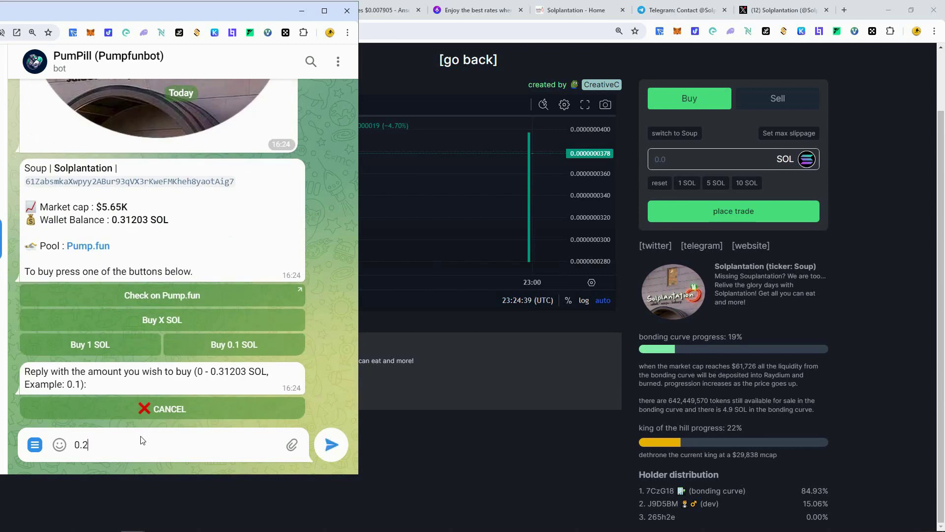
pyautogui.write('5')
pyautogui.press('BackSpace')
pyautogui.press('Return')
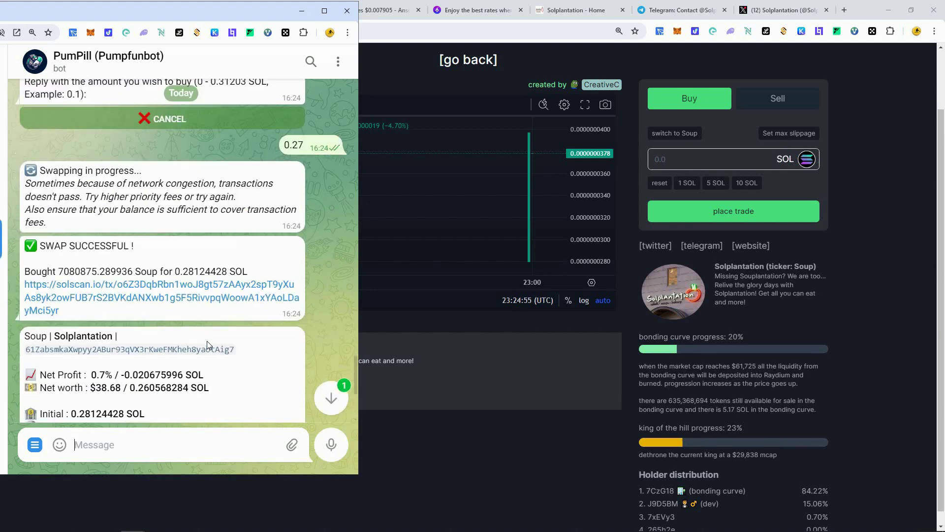
# Confirm the swap bought 7,080,875 Soup, then go Back to asset management.
pyautogui.scroll(-1, 568, 402)
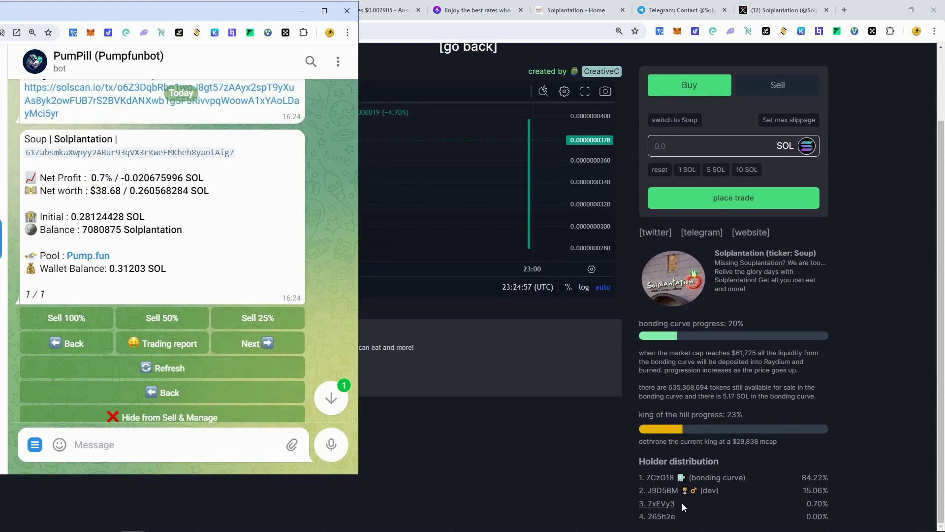
pyautogui.scroll(-1, 90, 282)
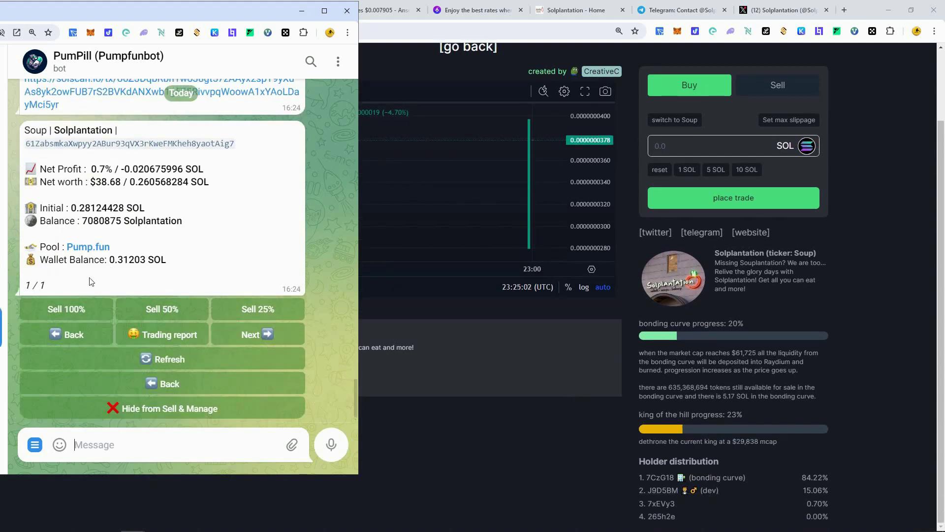
pyautogui.click(175, 383)
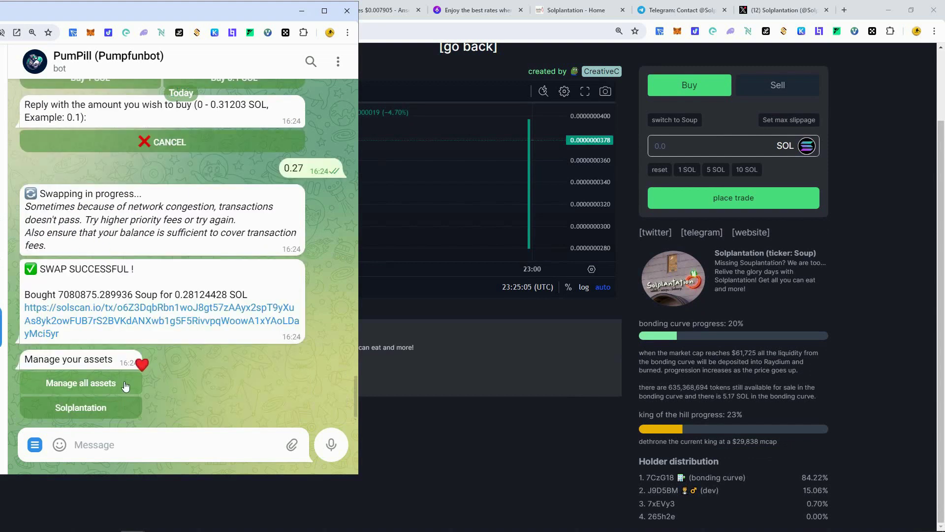
pyautogui.click(119, 389)
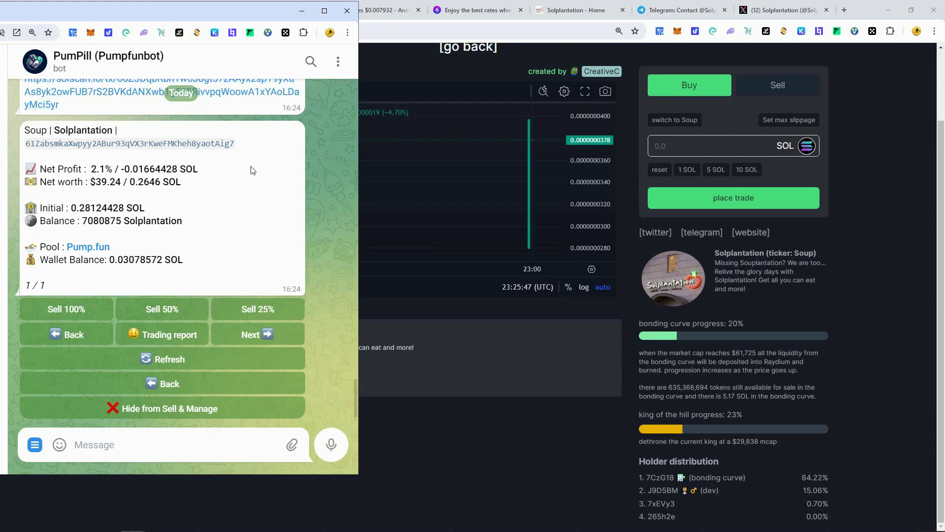
pyautogui.click(187, 389)
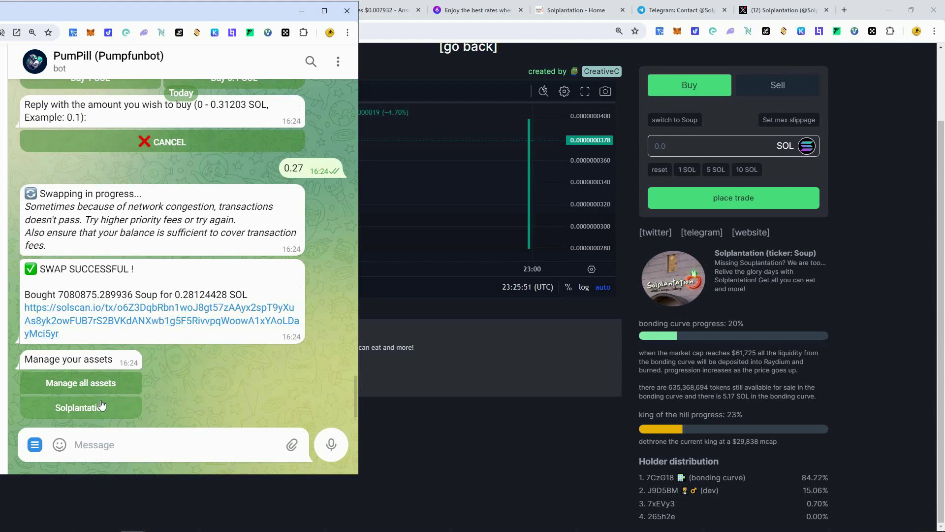
pyautogui.scroll(10, 123, 370)
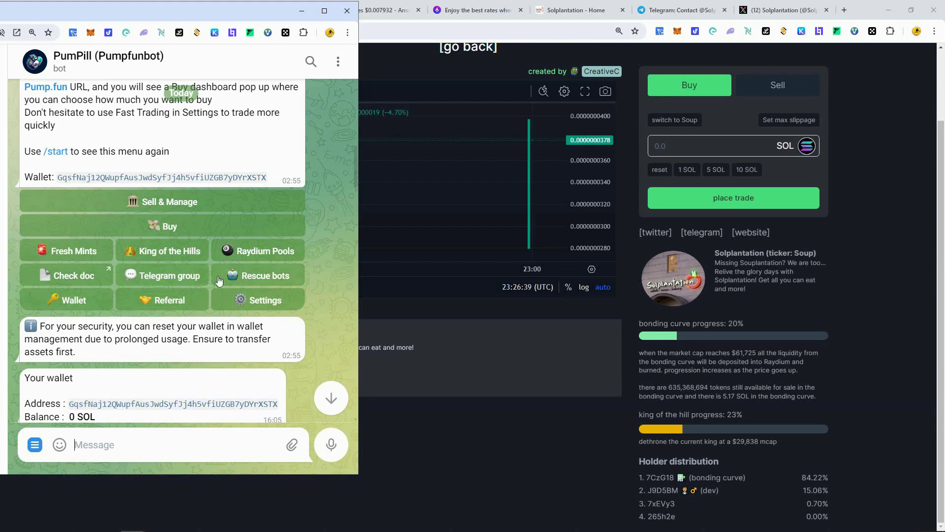
pyautogui.scroll(-1, 147, 340)
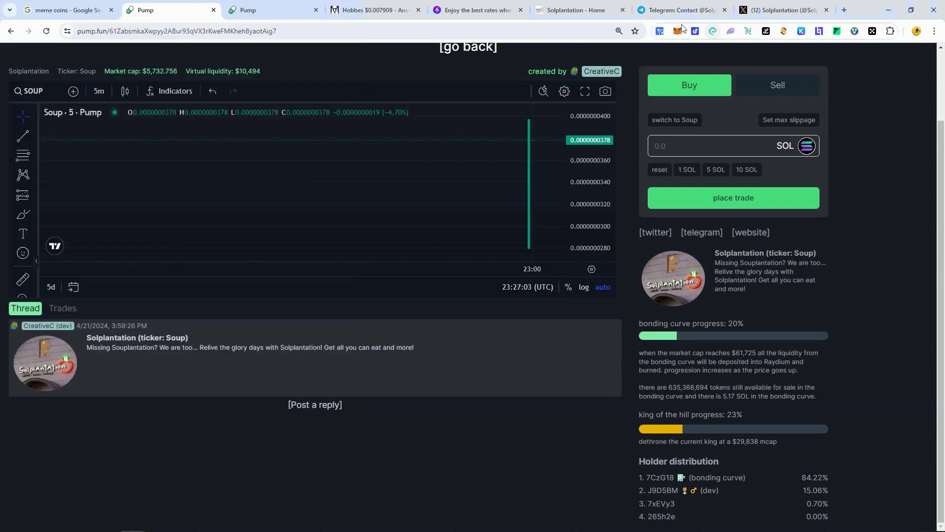
# Check the wallet extension shows 7.08M Solplantation (Soup), then dismiss the popup.
pyautogui.click(731, 31)
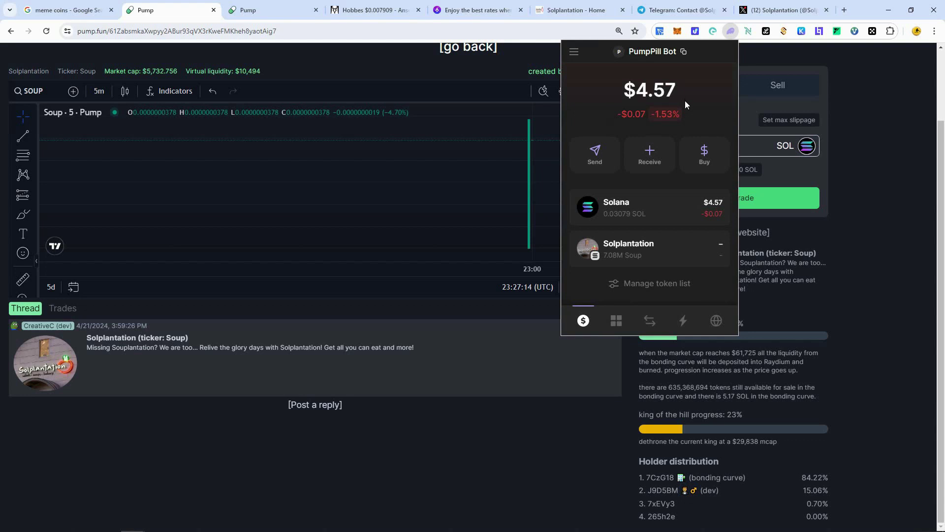
pyautogui.click(668, 248)
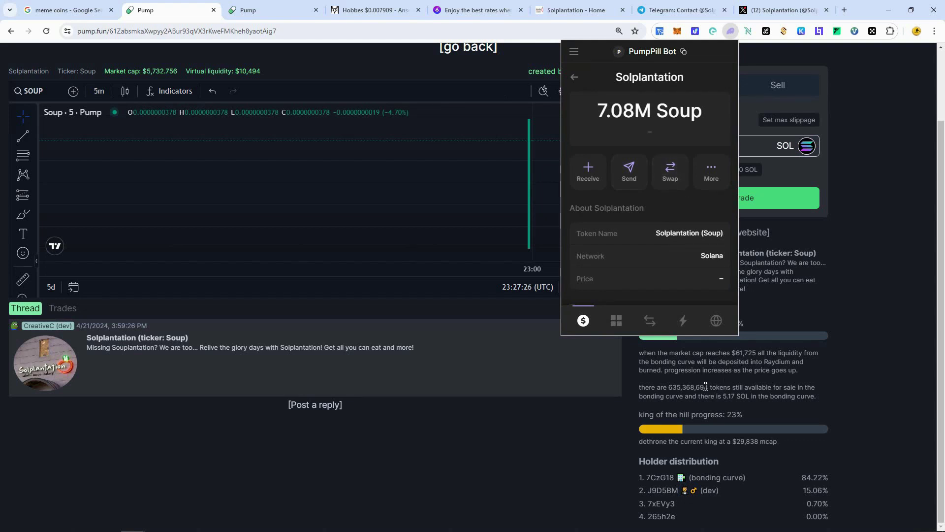
pyautogui.press('Escape')
pyautogui.scroll(1, 595, 80)
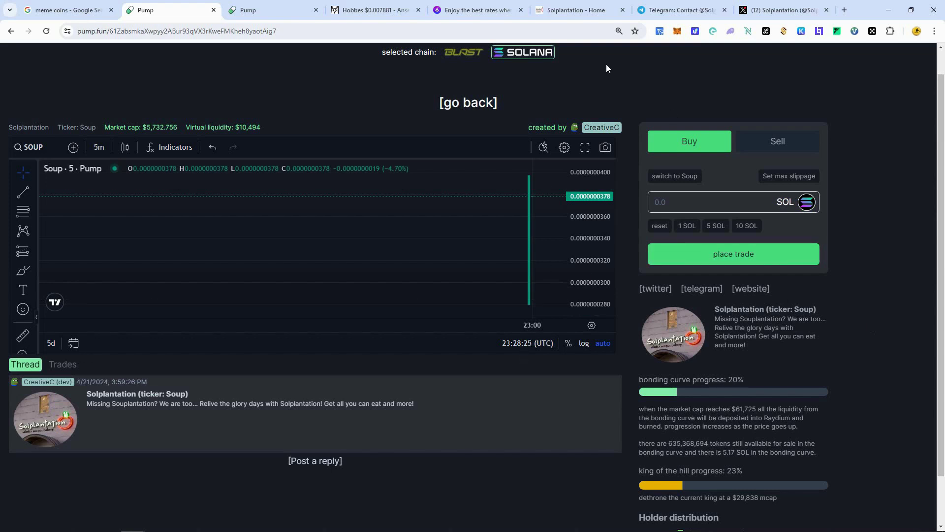
pyautogui.click(361, 11)
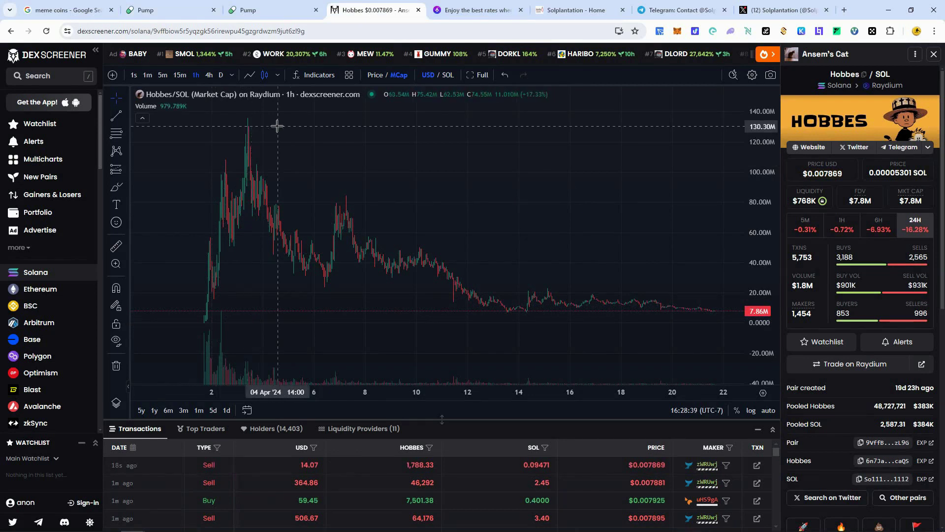
pyautogui.click(190, 6)
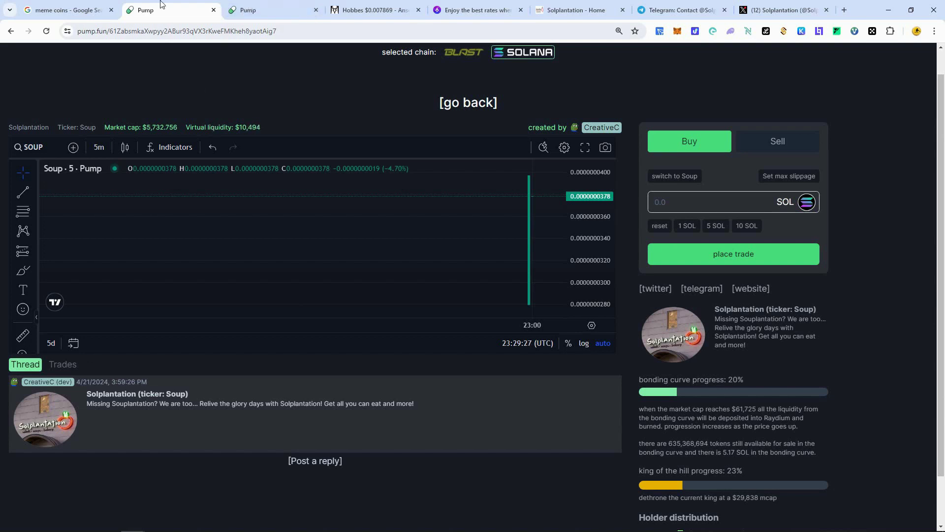
pyautogui.click(372, 9)
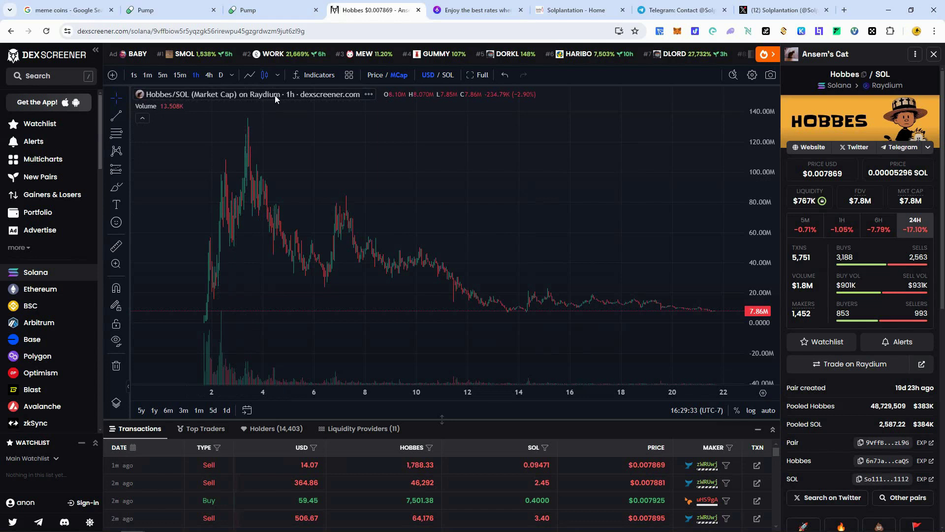
pyautogui.click(192, 9)
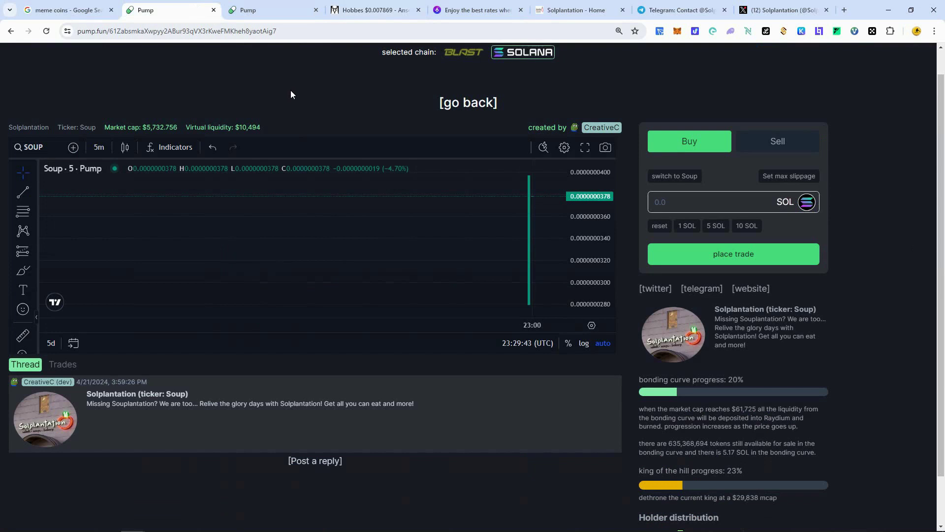
pyautogui.scroll(-1, 799, 252)
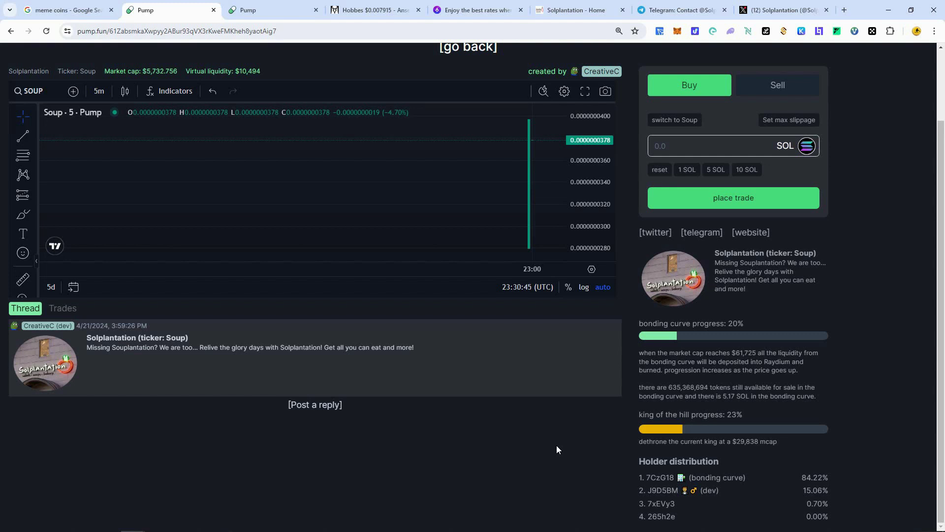
pyautogui.scroll(1, 334, 458)
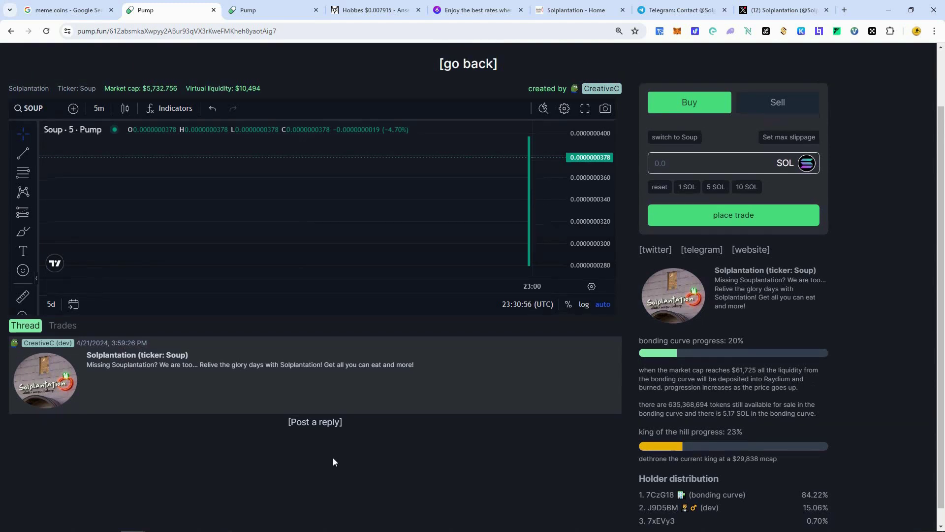